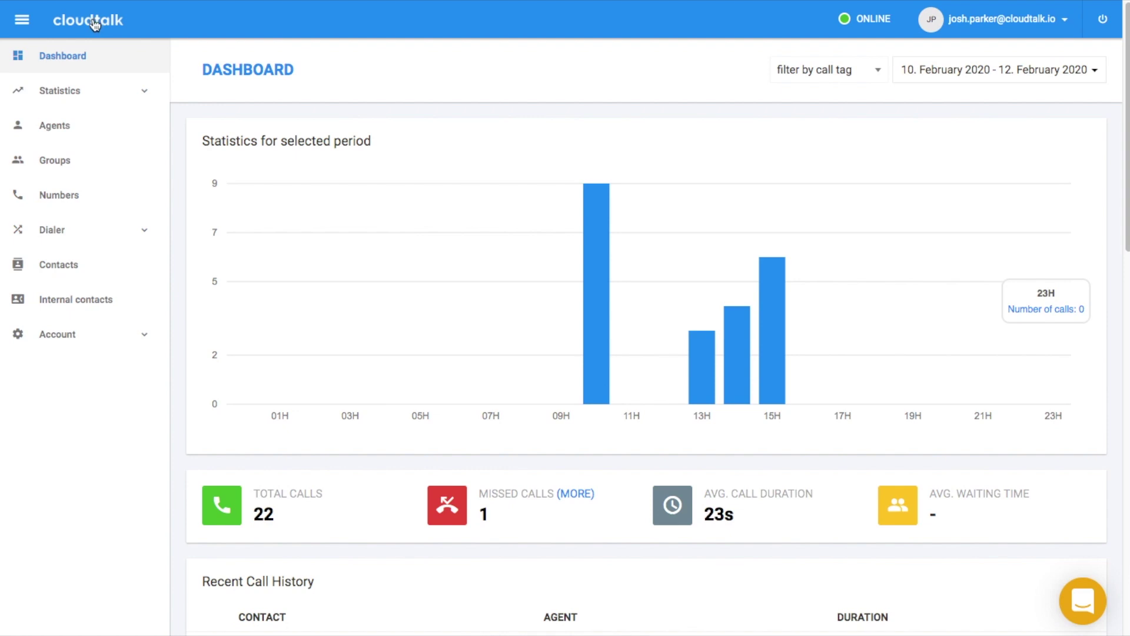
Step: Expand the Account section in the sidebar to list its settings pages
left_click(113, 334)
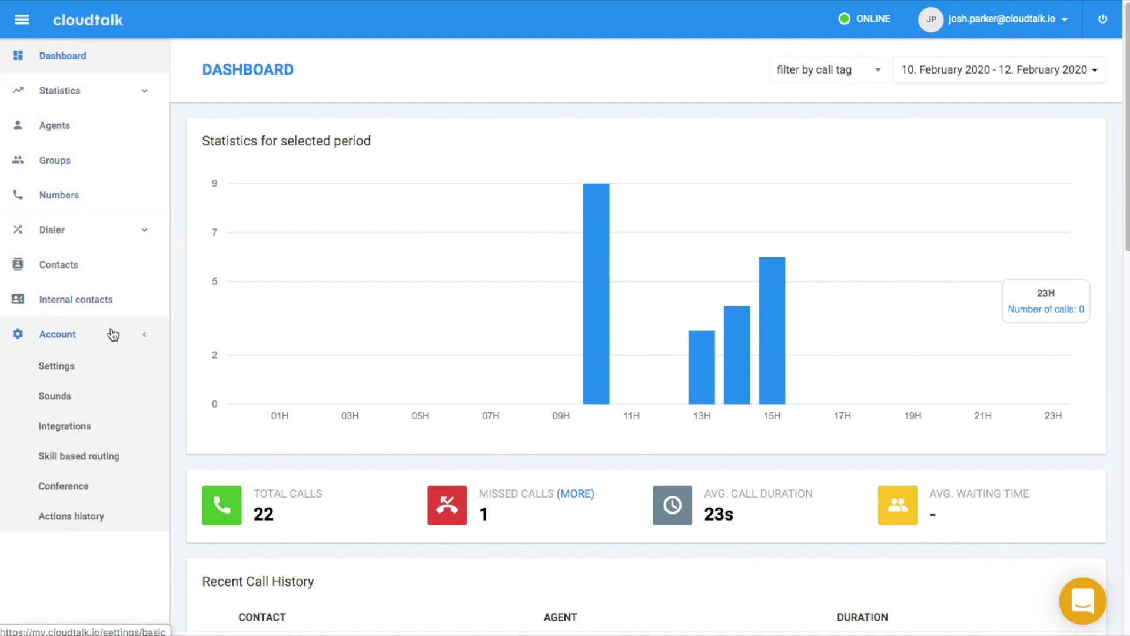
Step: Save the Zendesk Sell integration settings with the contacts' tag zendesk_sell checked
left_click(110, 429)
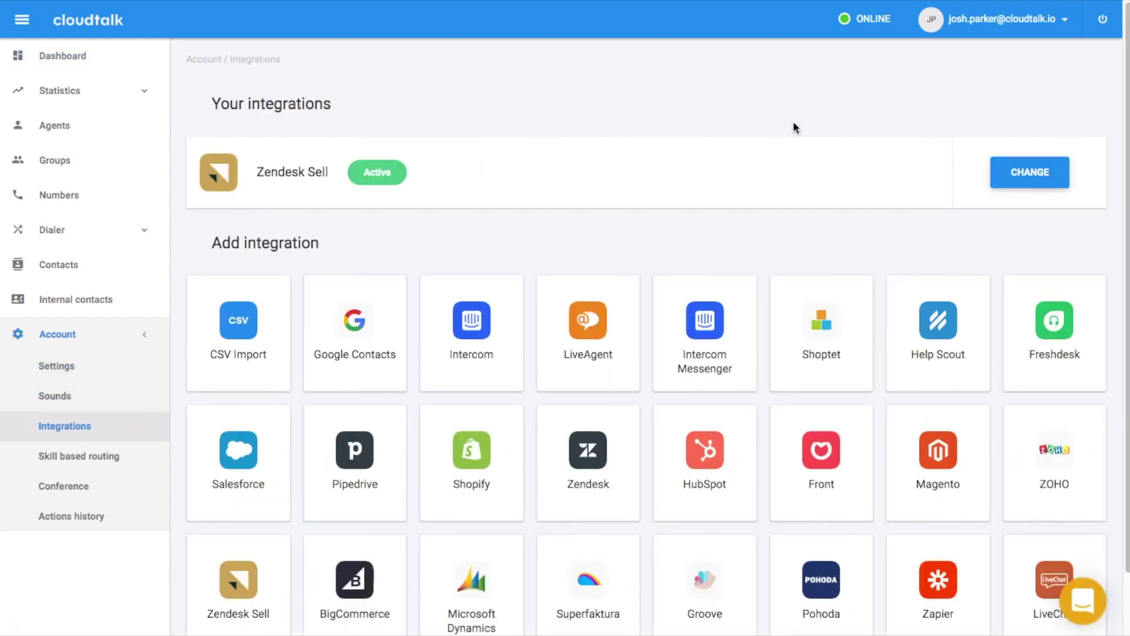
left_click(1017, 174)
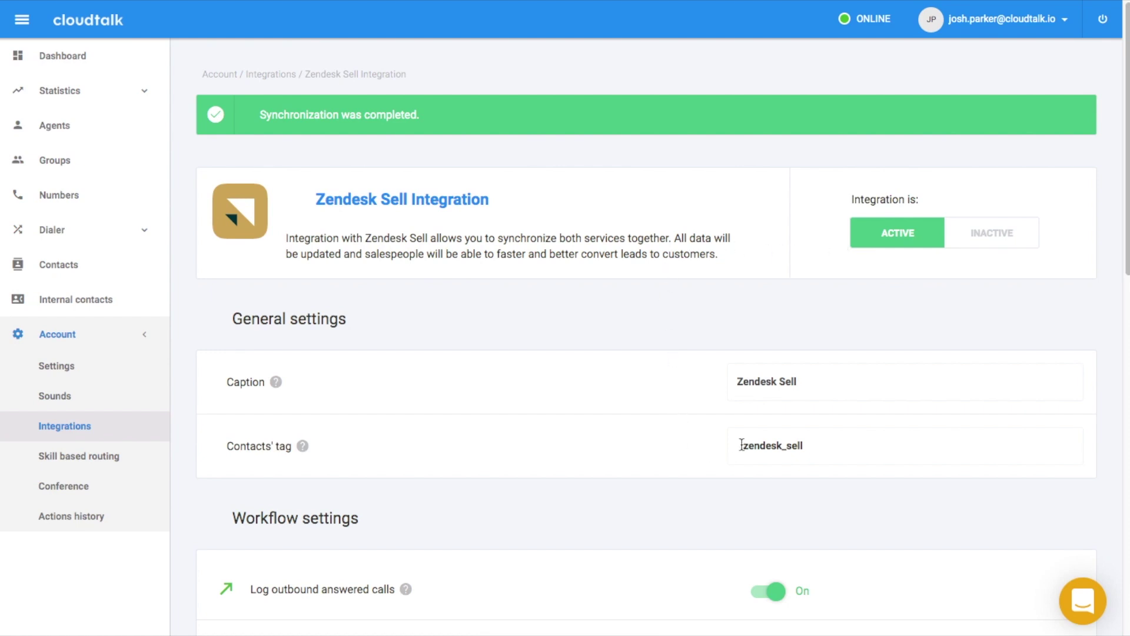
left_click(759, 447)
double_click(815, 446)
left_click(793, 443)
scroll(576, 437, "down", 10)
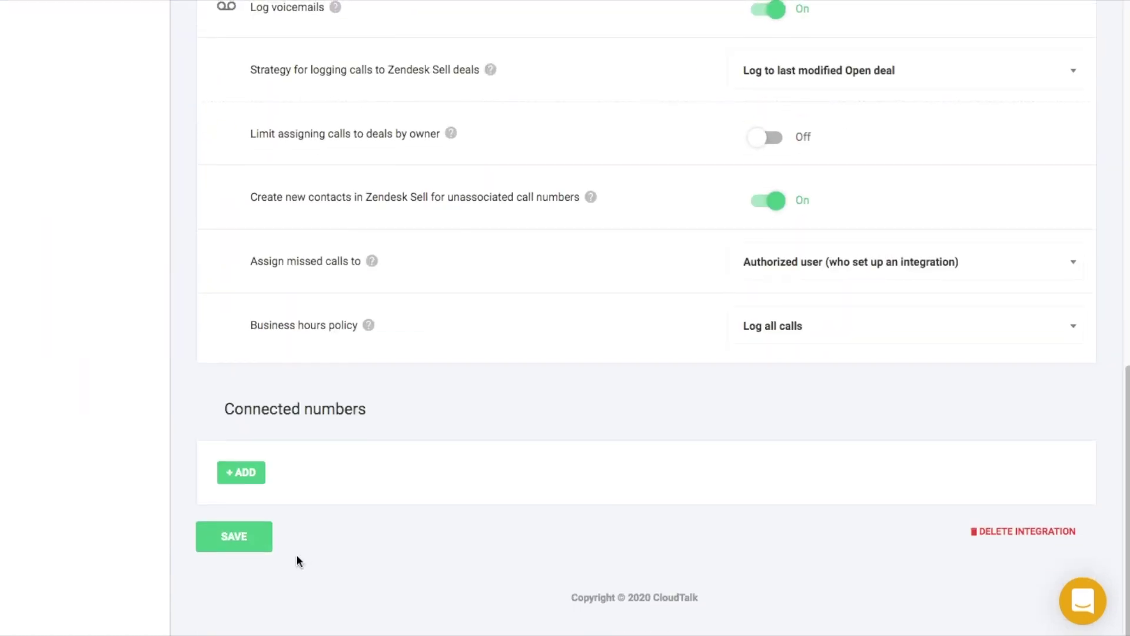
left_click(241, 536)
Step: Upload contacts_campaign.csv as a new CSV import and tag its contacts testpowerdialer
left_click(89, 434)
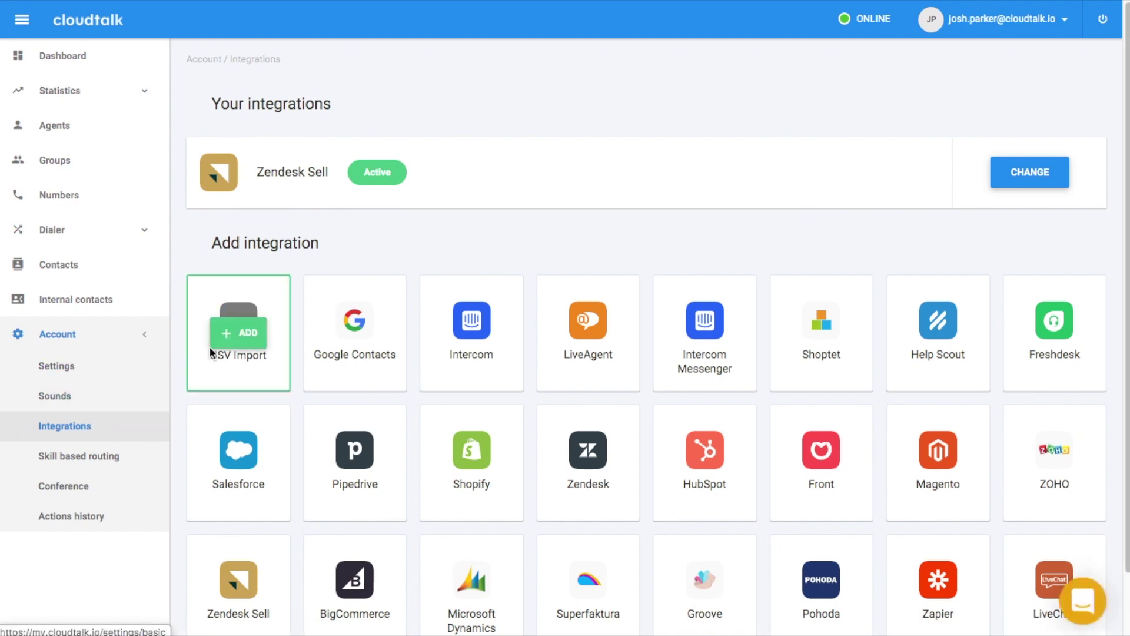
left_click(239, 338)
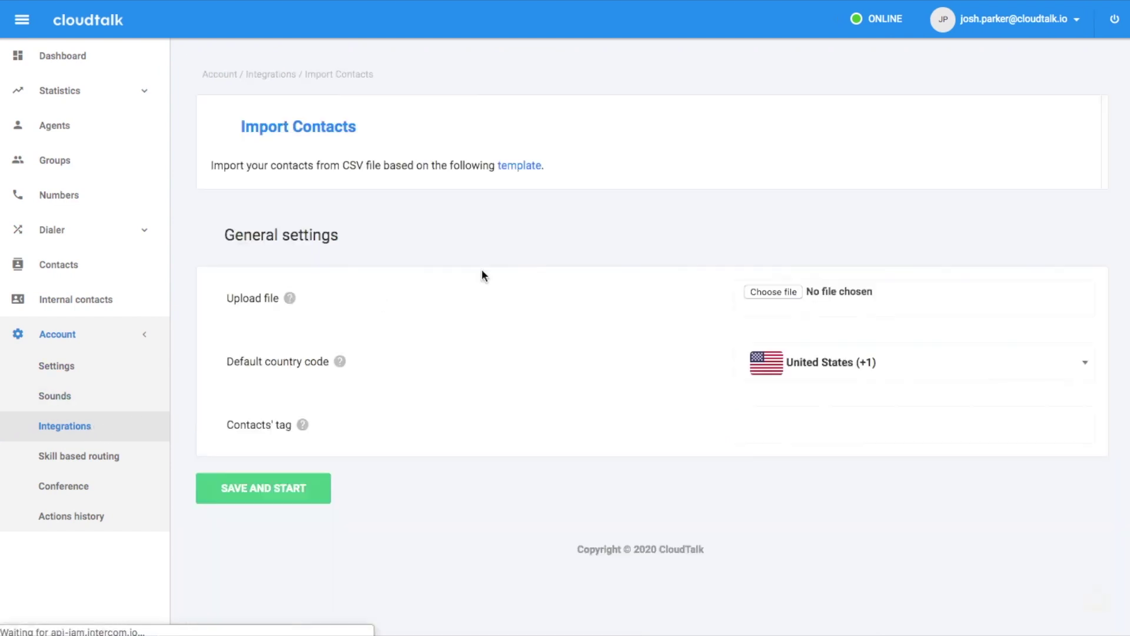
left_click(759, 293)
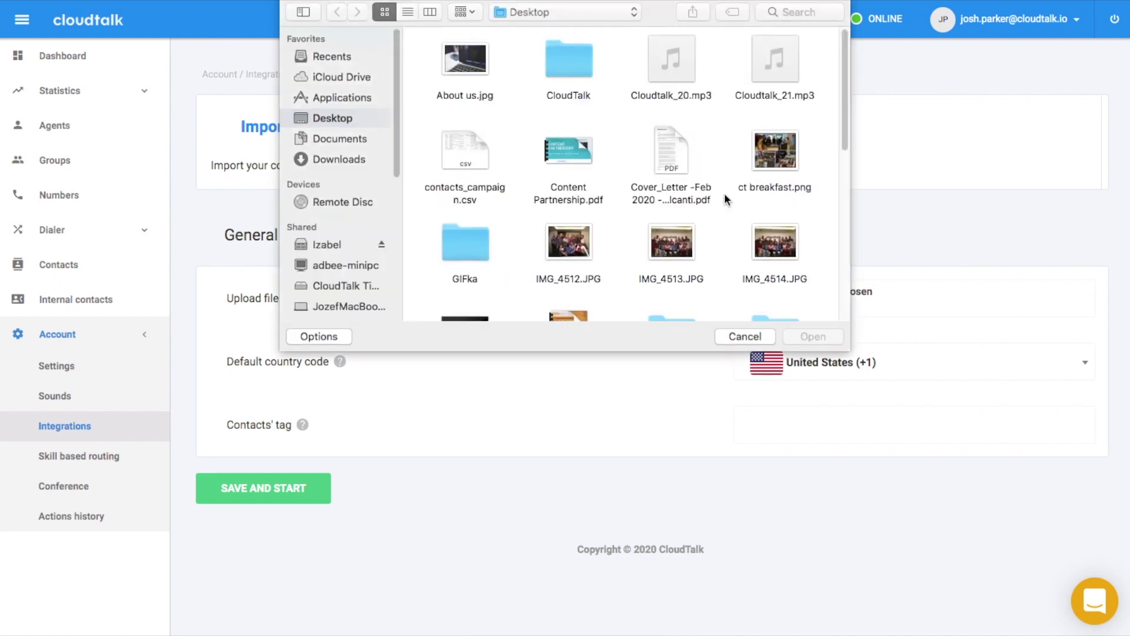
left_click(470, 139)
left_click(837, 343)
left_click(842, 423)
type("test")
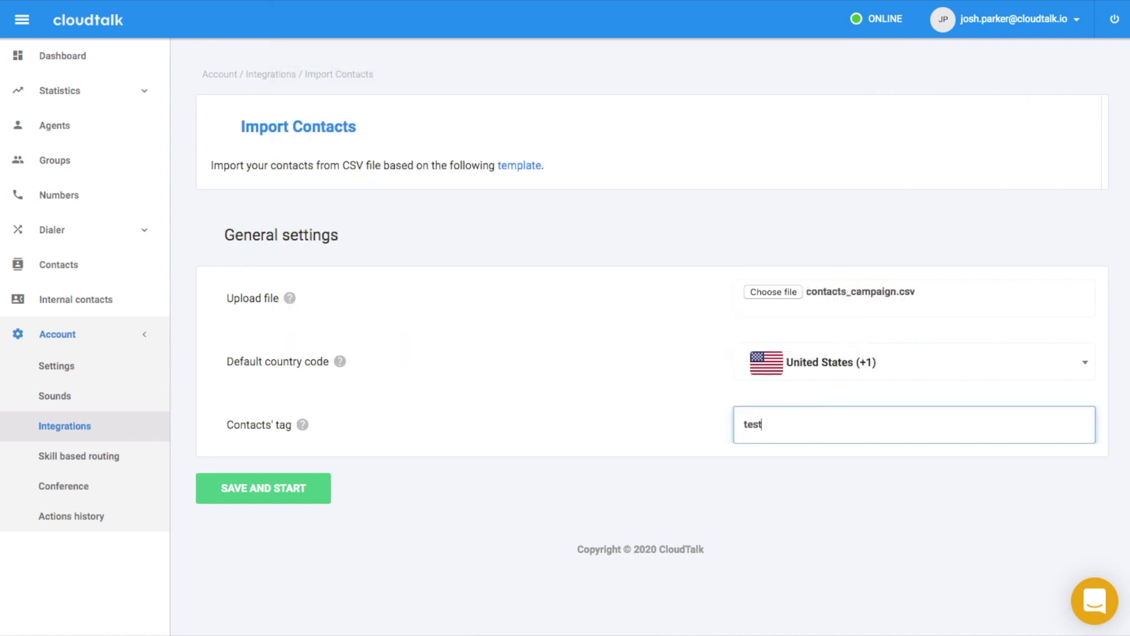
type("powerdial")
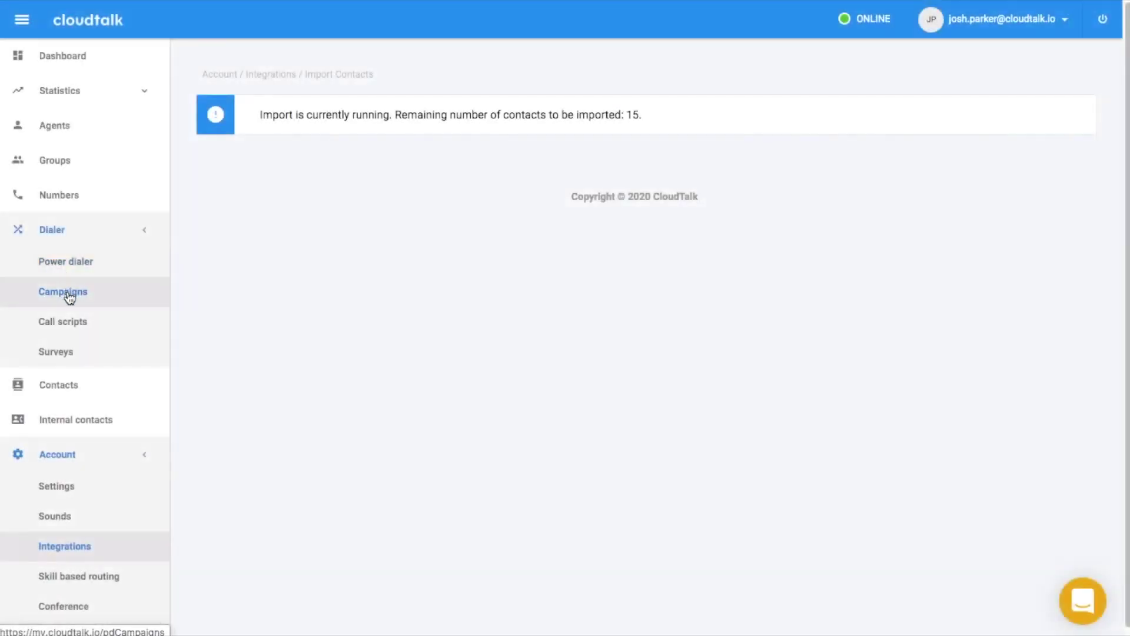
Step: Read through the Call Script for sales team, then go to the Surveys list
left_click(70, 323)
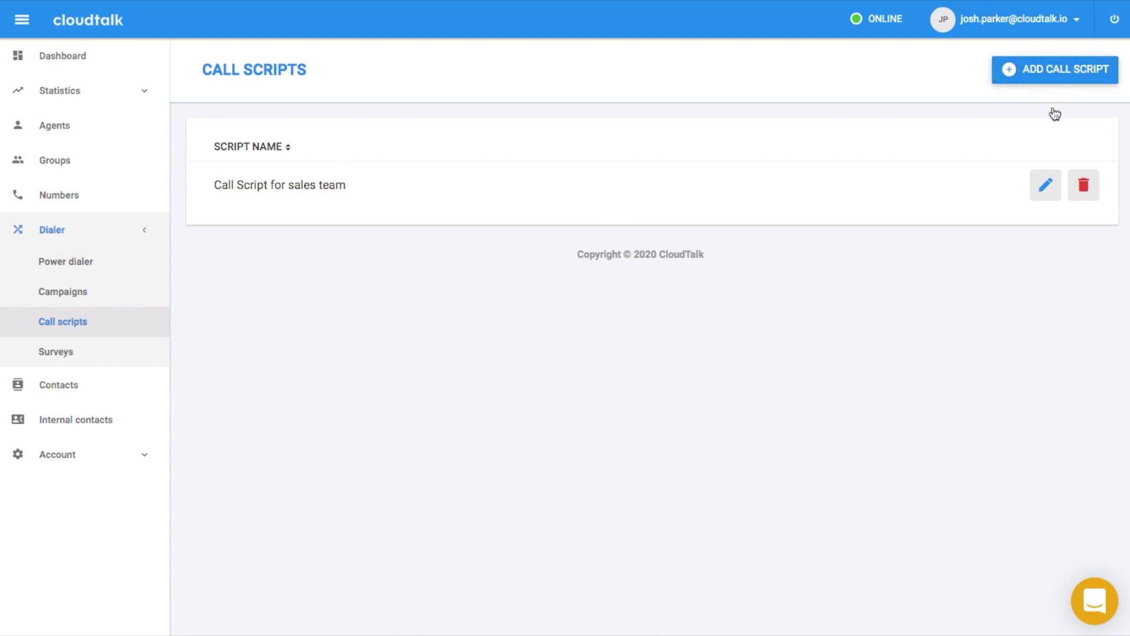
left_click(1045, 185)
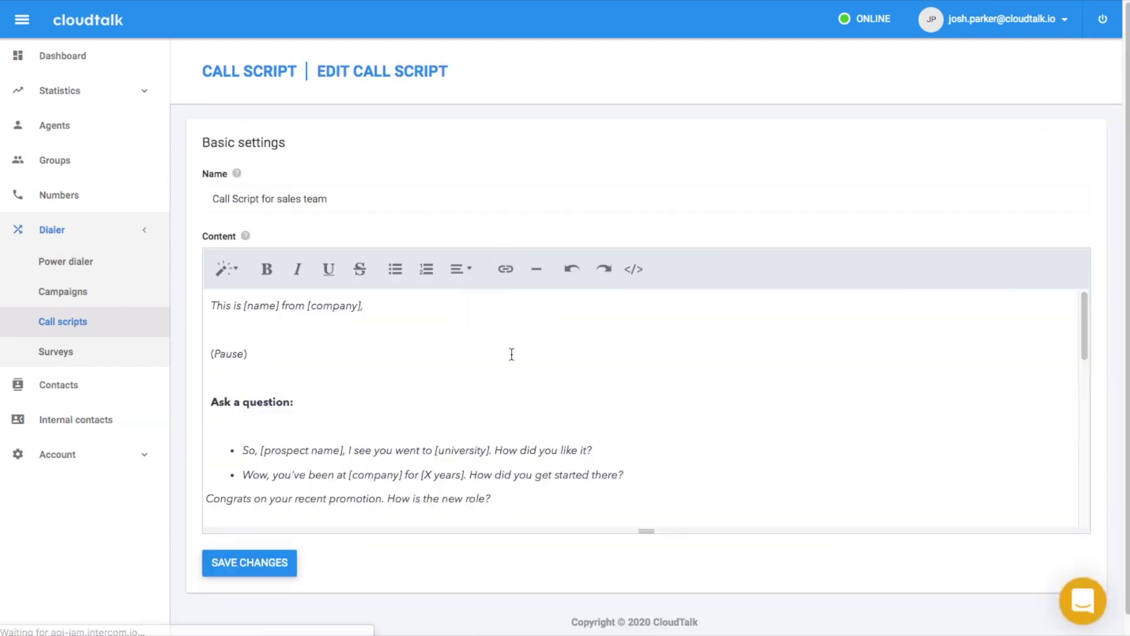
scroll(512, 353, "down", 10)
scroll(512, 354, "up", 10)
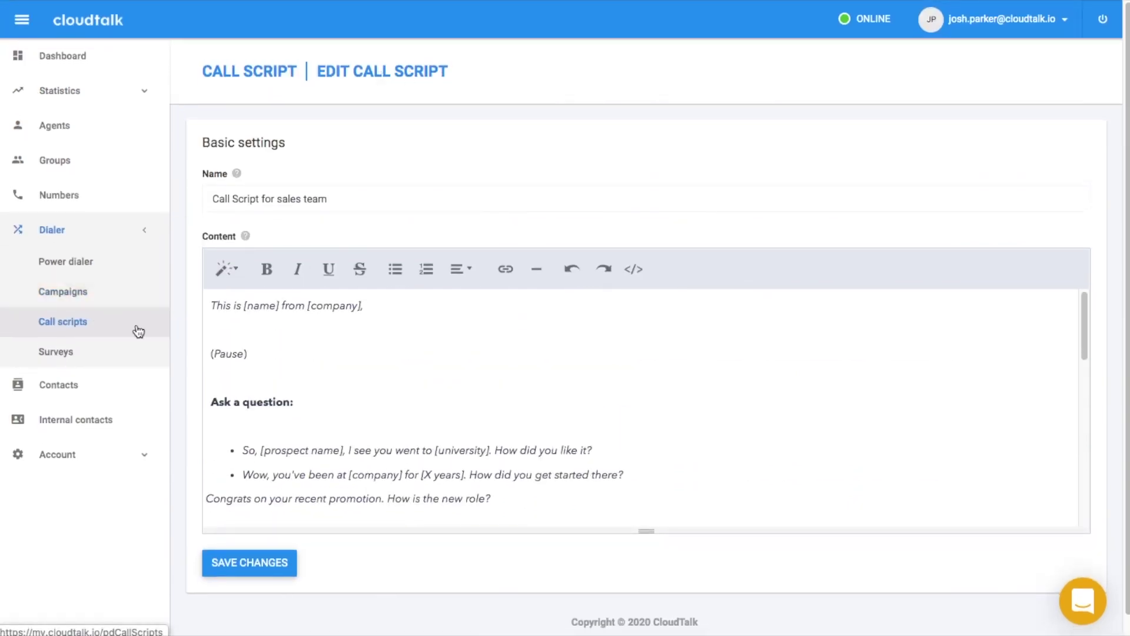
left_click(85, 360)
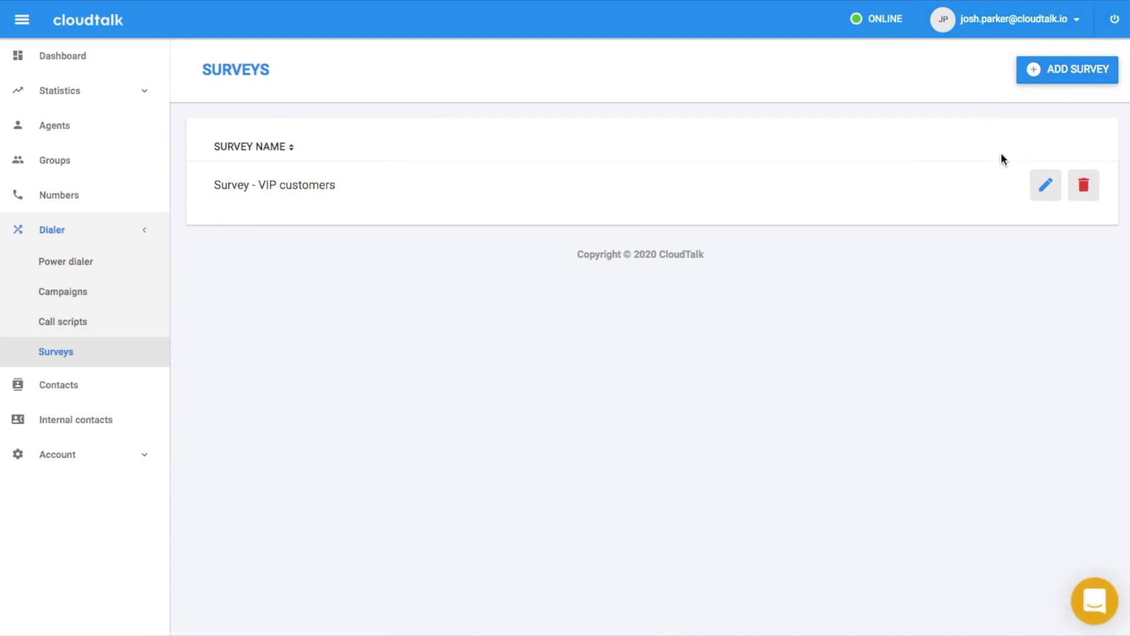
Step: Review the Survey - VIP customers questions and answer types without changing anything
left_click(1043, 187)
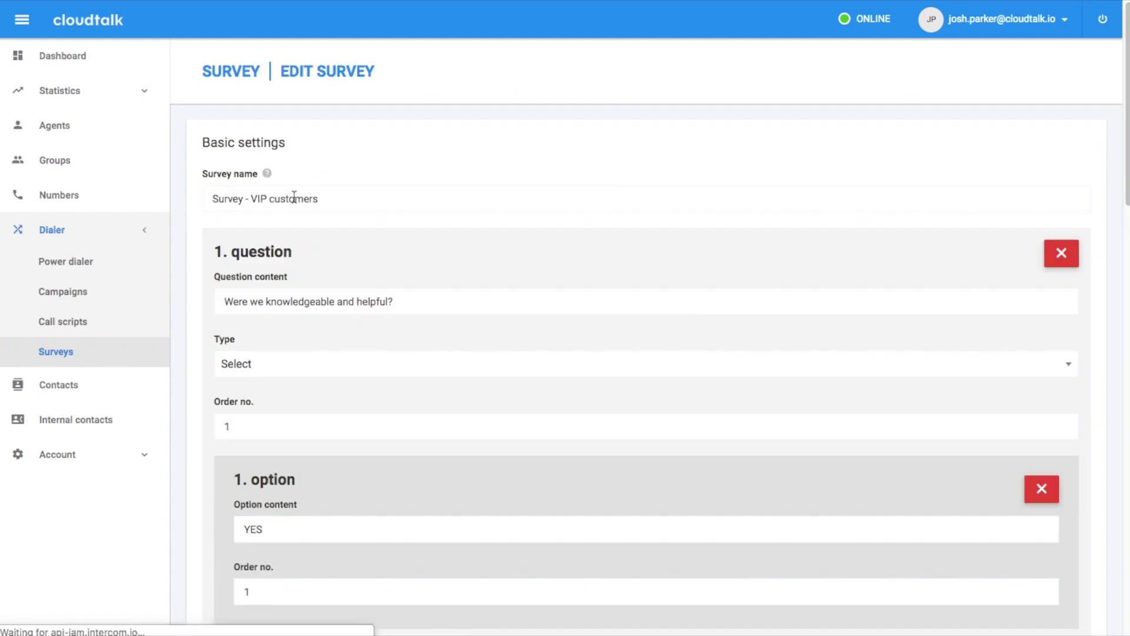
scroll(385, 197, "down", 3)
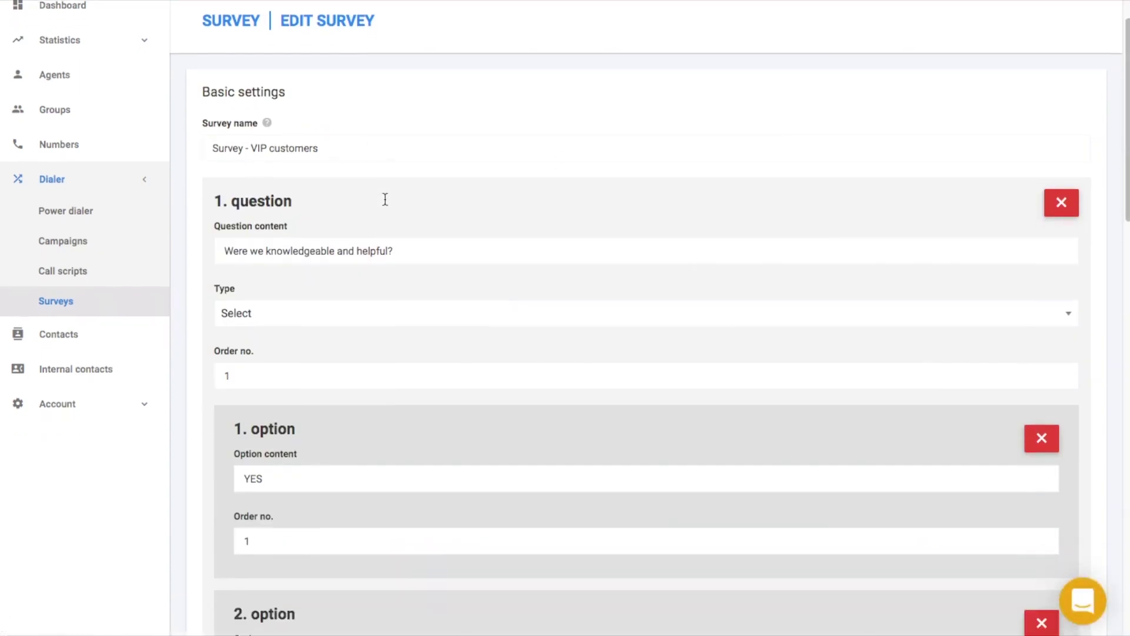
left_click(406, 204)
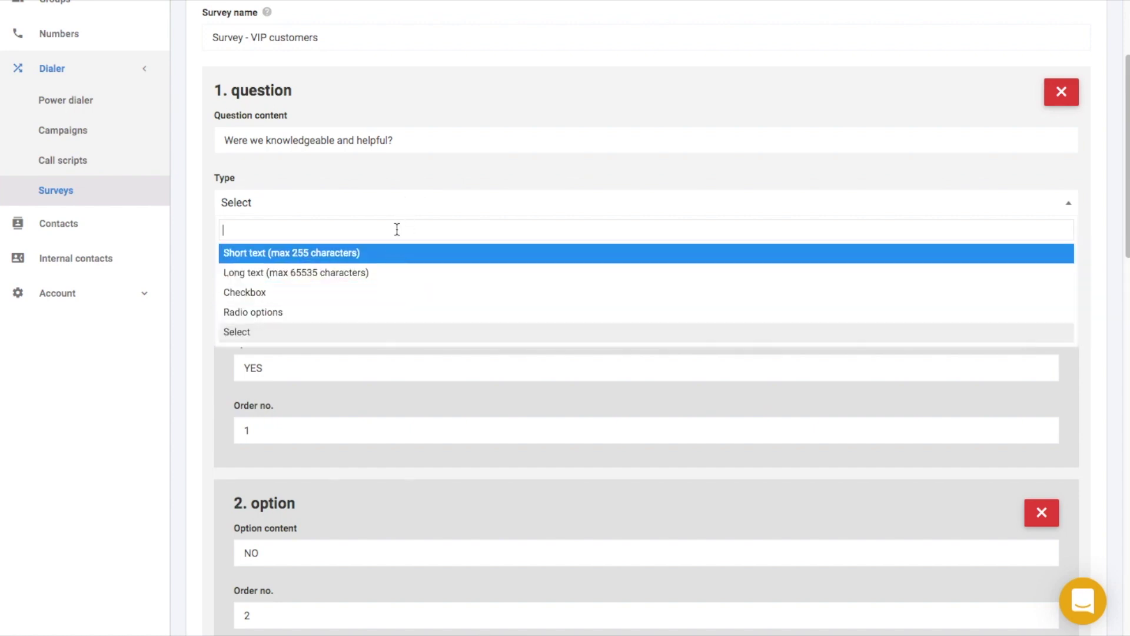
left_click(1052, 202)
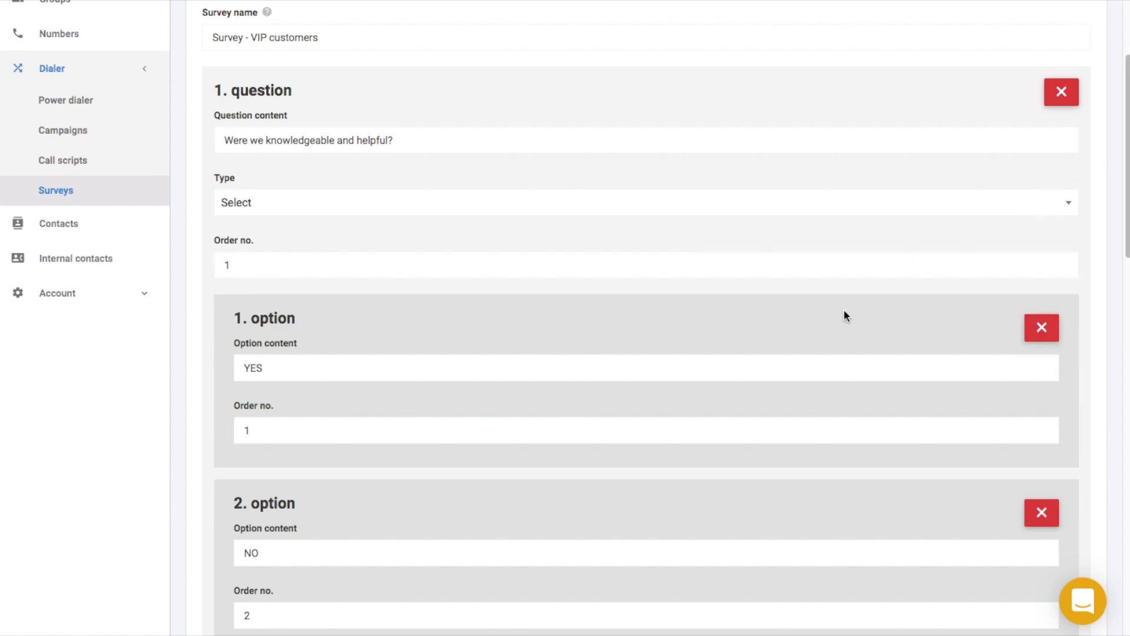
scroll(843, 314, "down", 12)
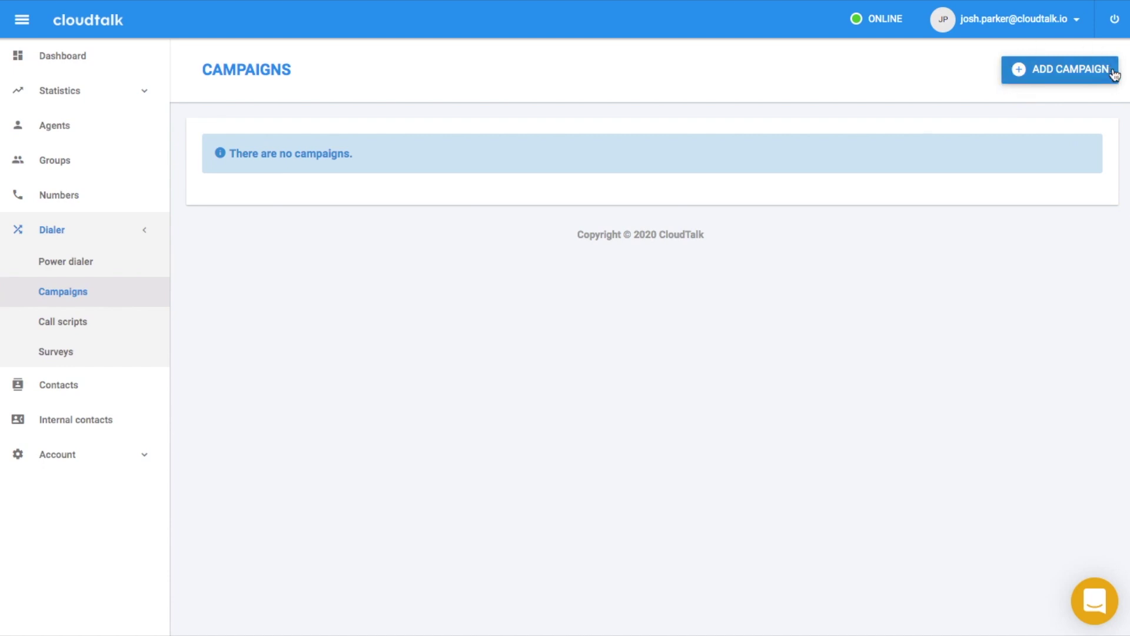
Step: Start a new campaign named Test_campaign that dials contacts tagged test_power_dialer
left_click(1066, 71)
type("Test_campaign")
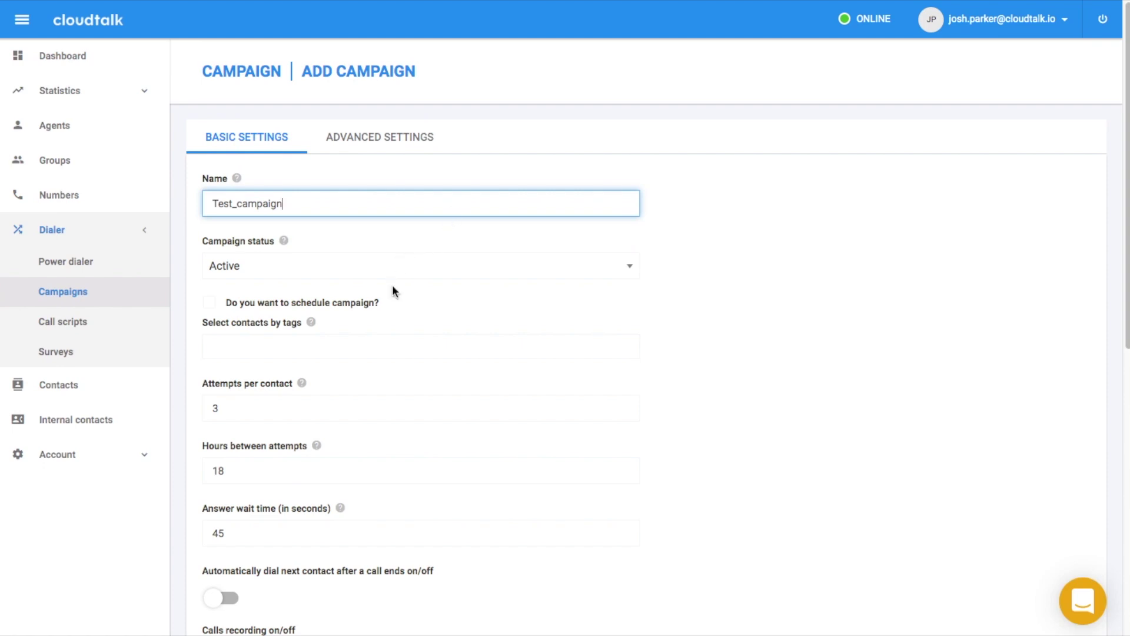
left_click(357, 347)
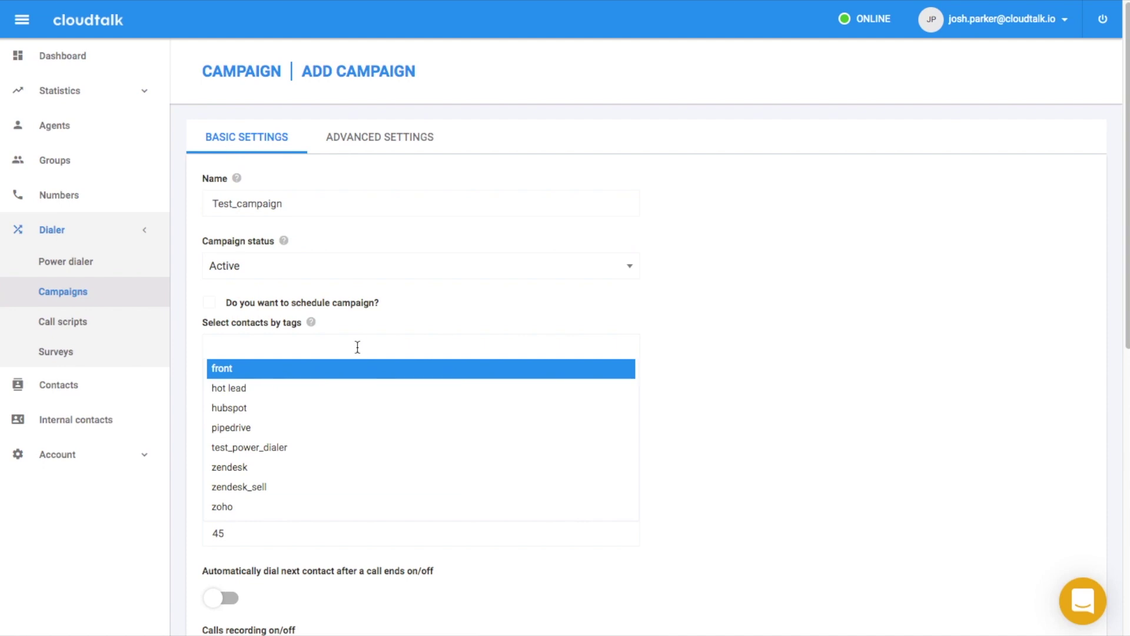
left_click(339, 453)
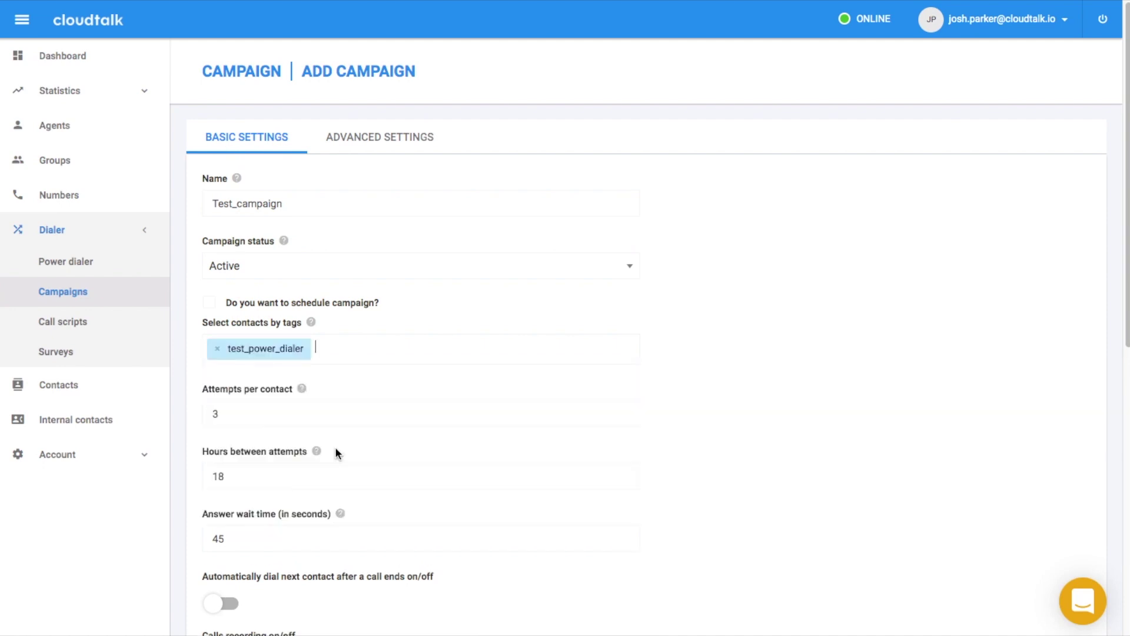
Step: Set a 30-second answer wait time, enable automatic next-contact dialing and call recording
left_click(320, 416)
left_click(304, 477)
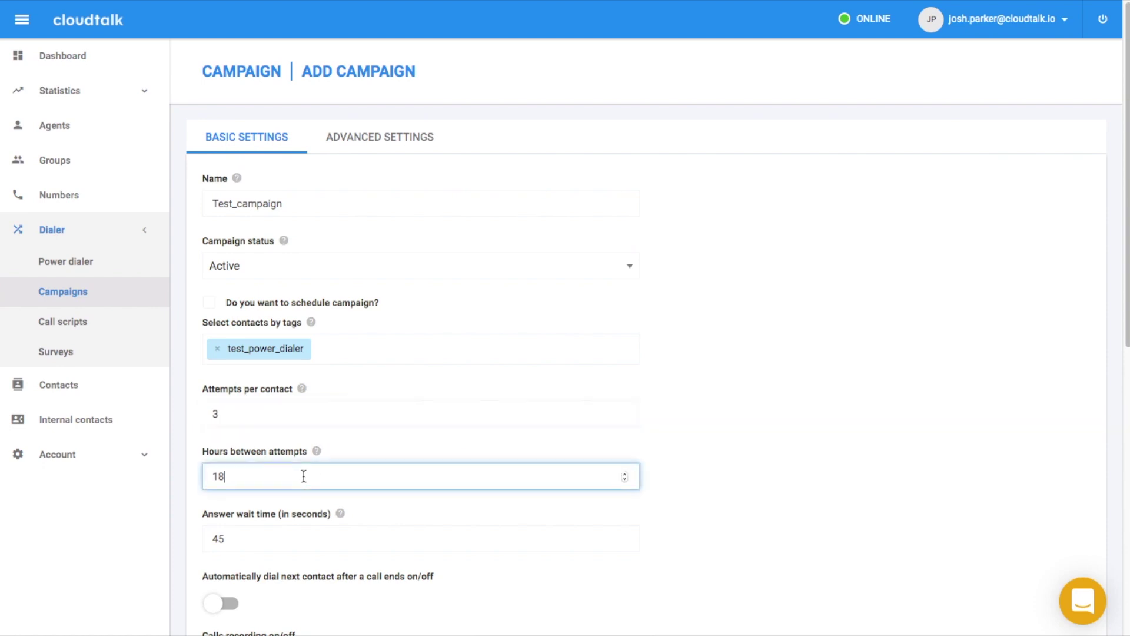
left_click(290, 540)
double_click(290, 540)
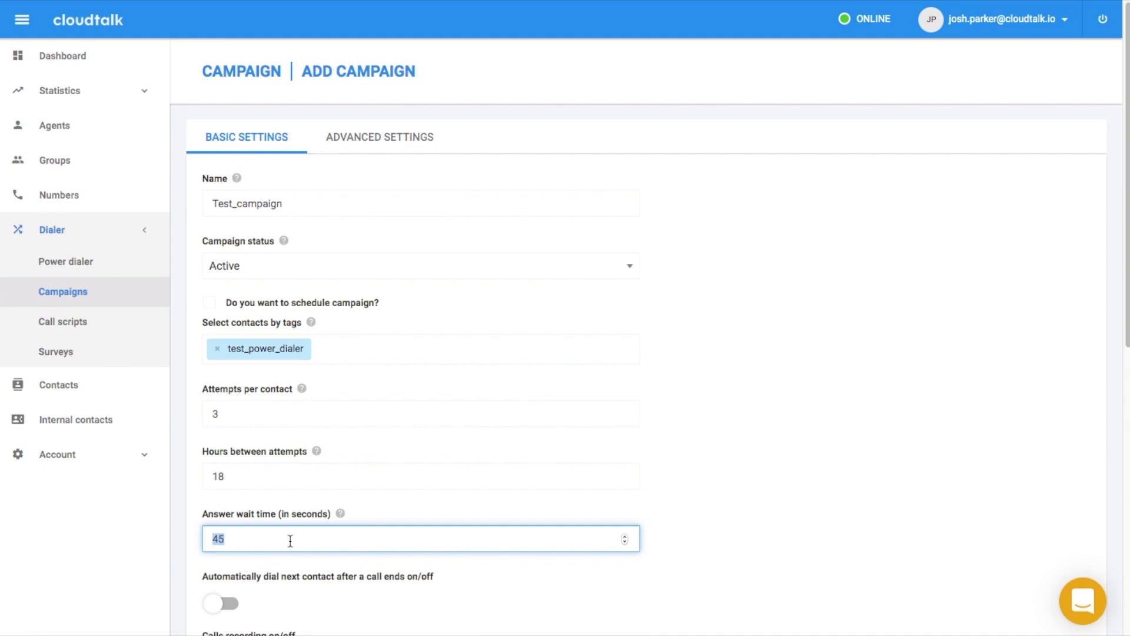
type("30")
left_click(724, 512)
scroll(724, 513, "down", 2)
left_click(230, 486)
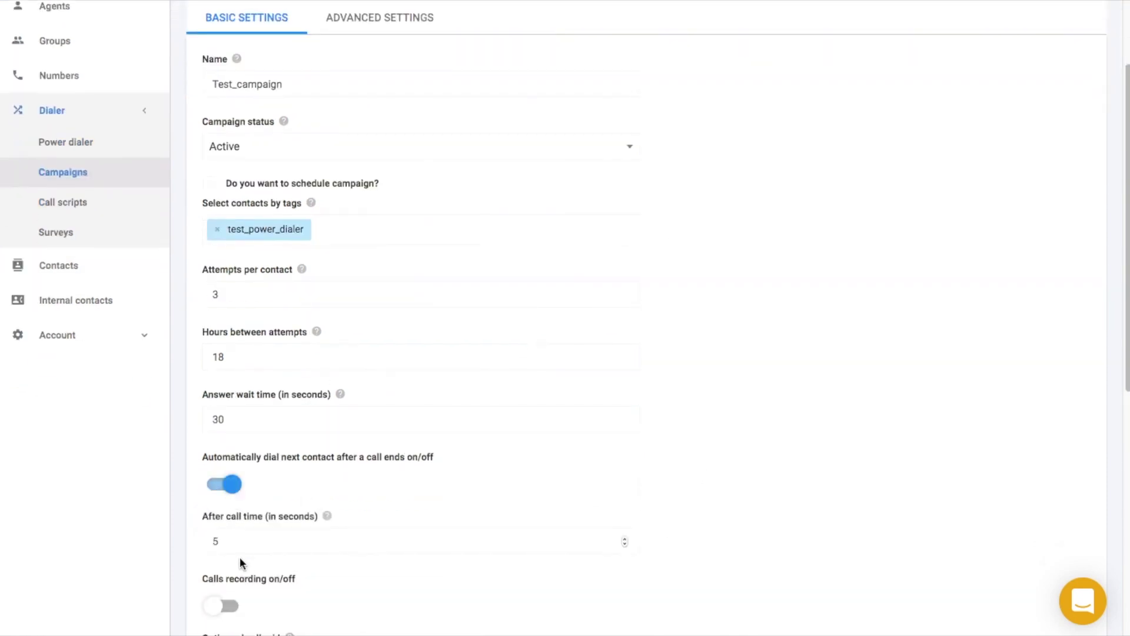
scroll(246, 592, "down", 2)
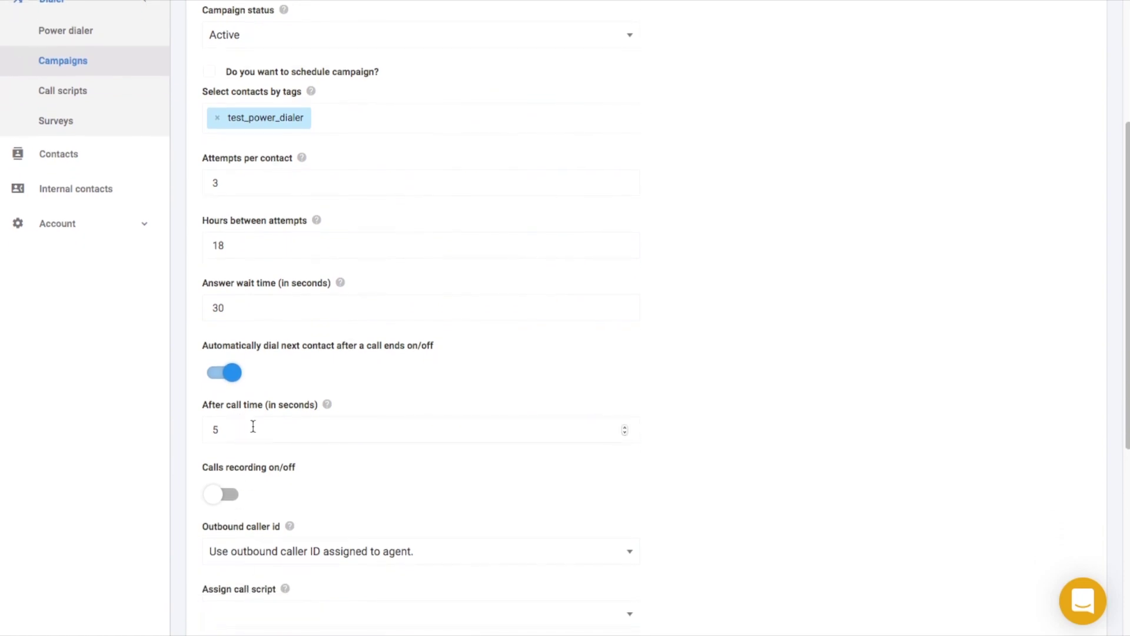
left_click(230, 495)
scroll(291, 480, "down", 1)
scroll(291, 478, "down", 3)
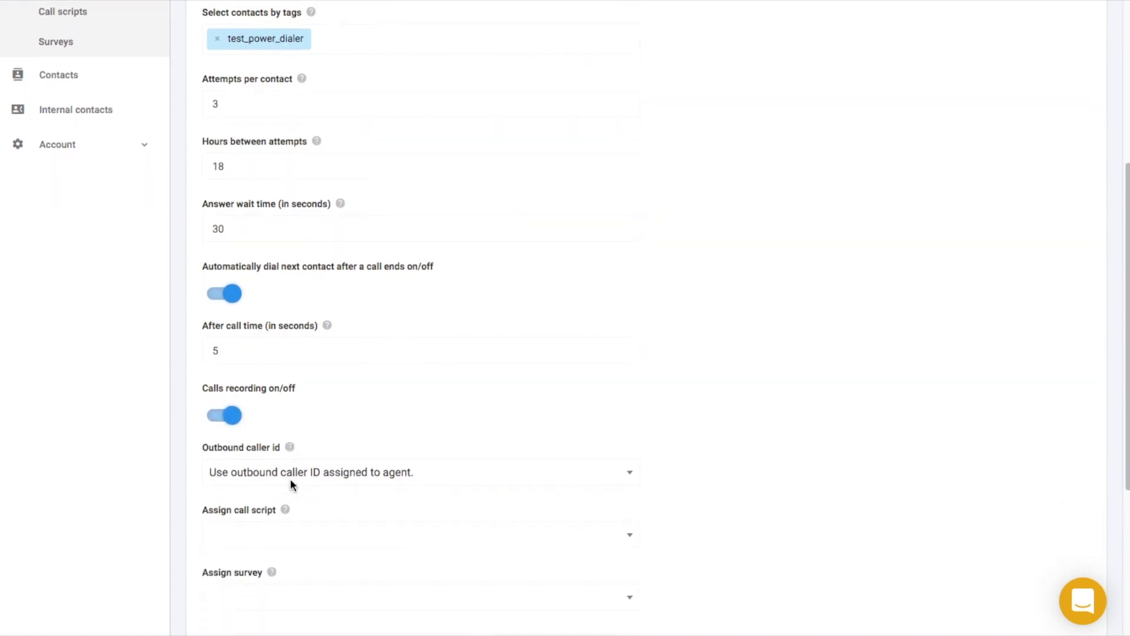
Step: Assign the Call Script for sales team, Survey - VIP customers and Sales team group, then add the campaign
left_click(315, 455)
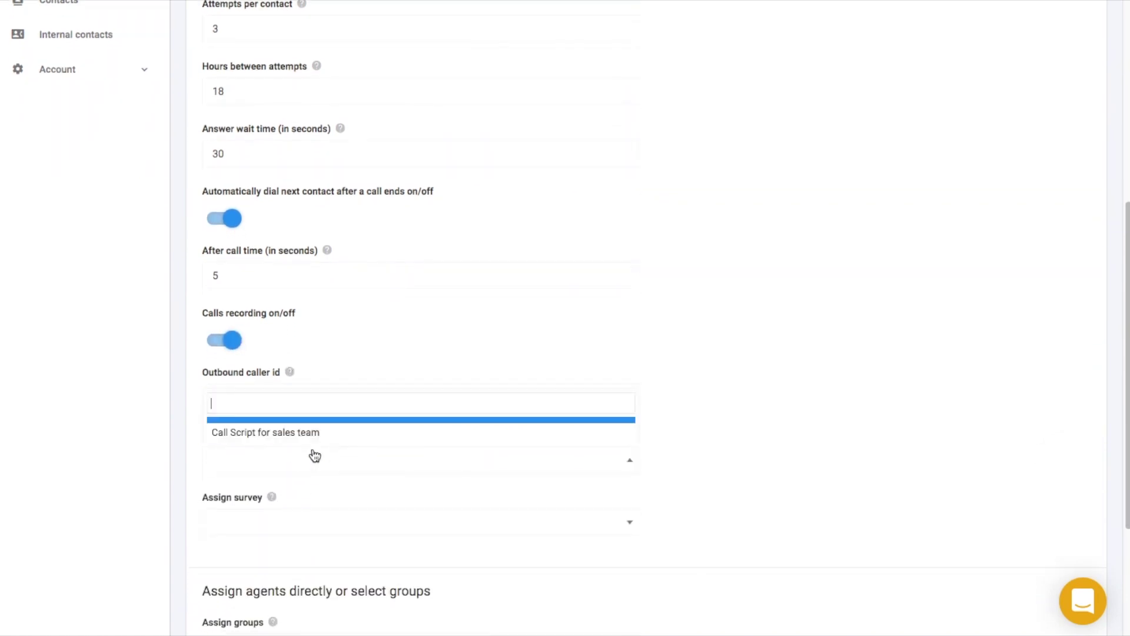
left_click(319, 437)
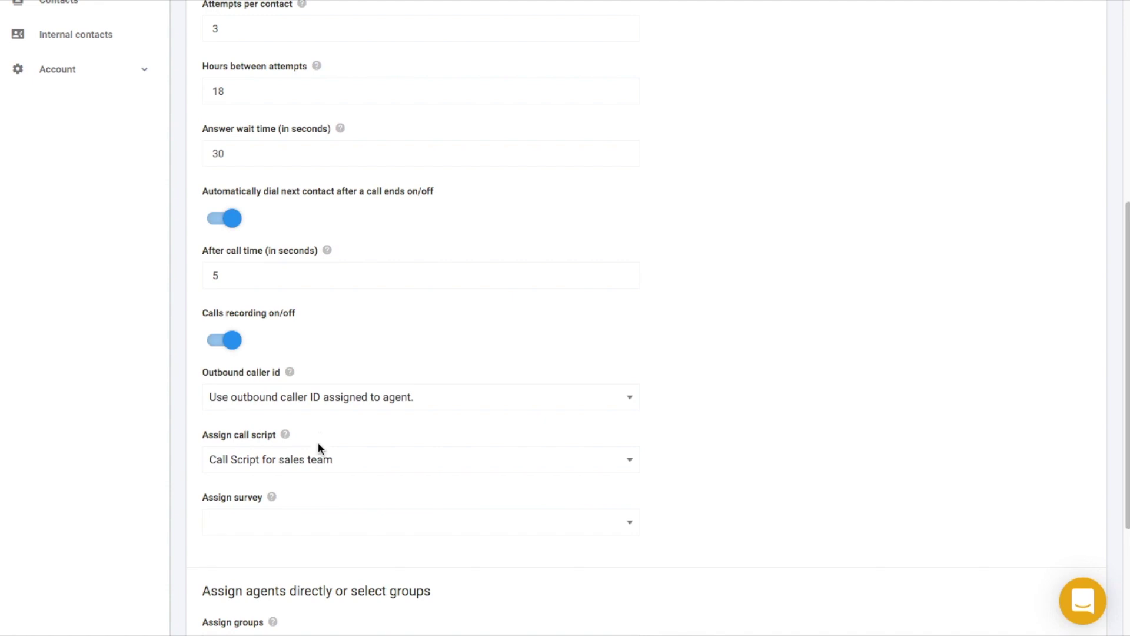
left_click(293, 521)
left_click(305, 495)
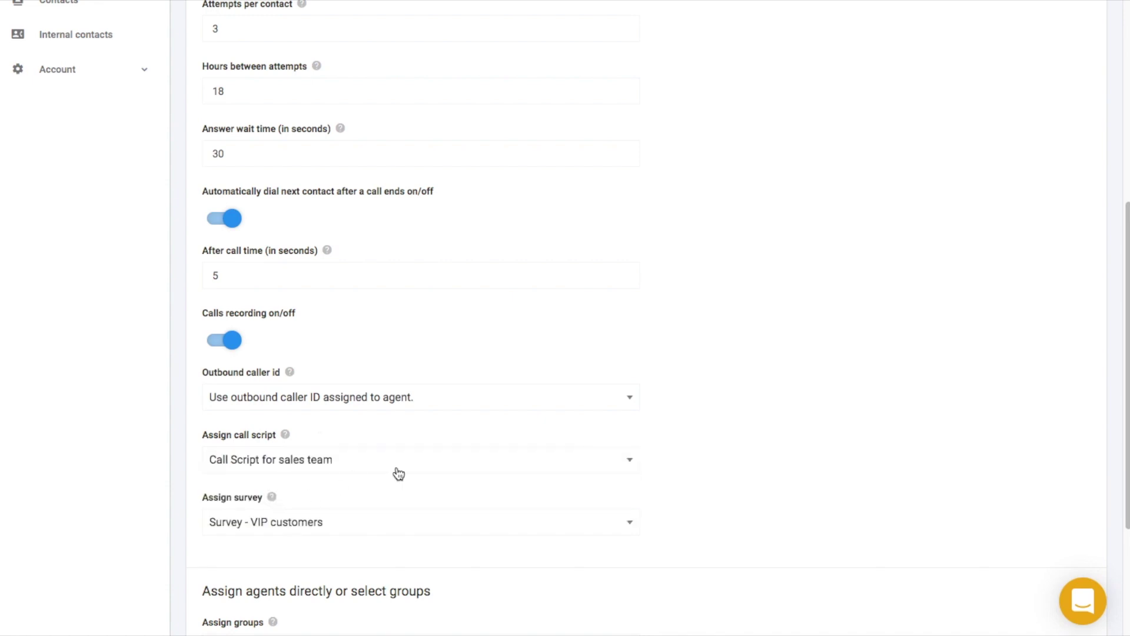
scroll(398, 474, "down", 4)
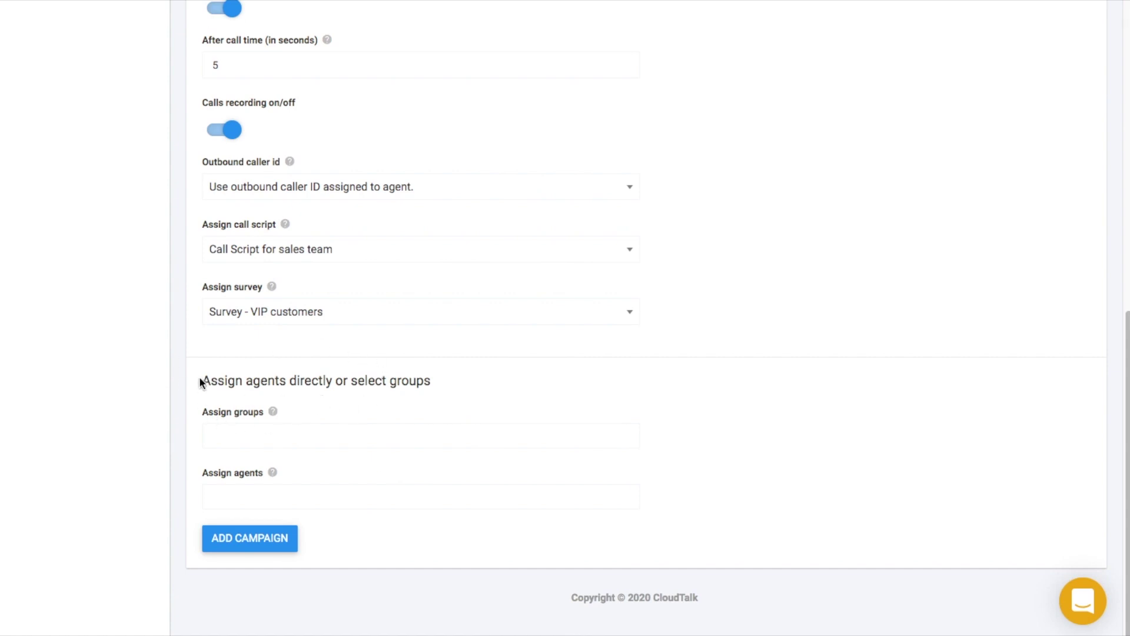
left_click(264, 434)
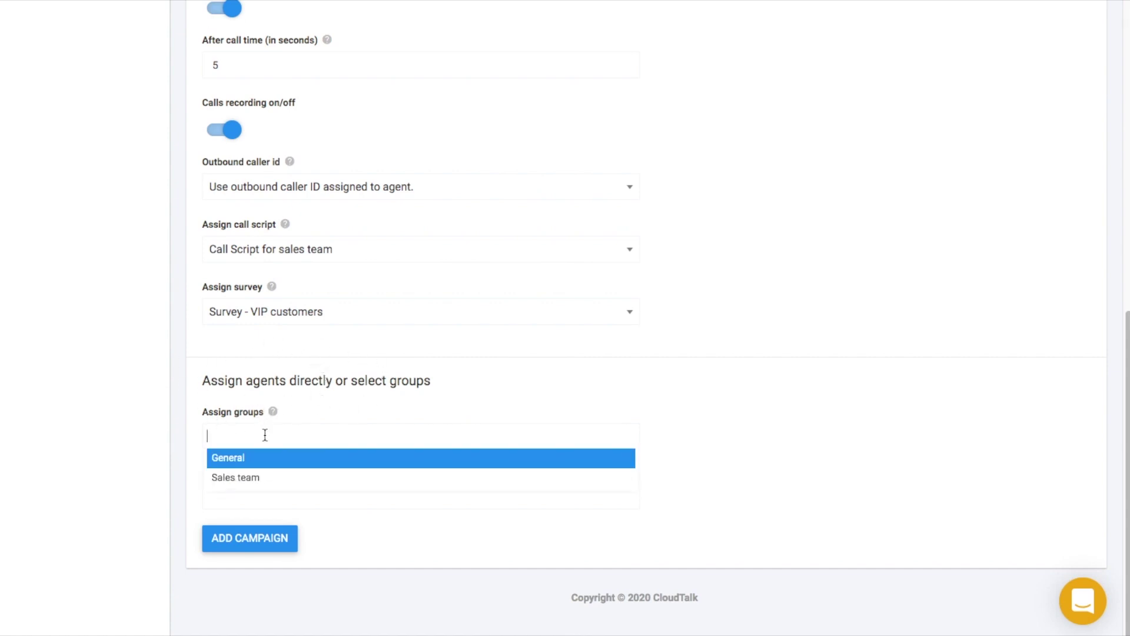
left_click(259, 477)
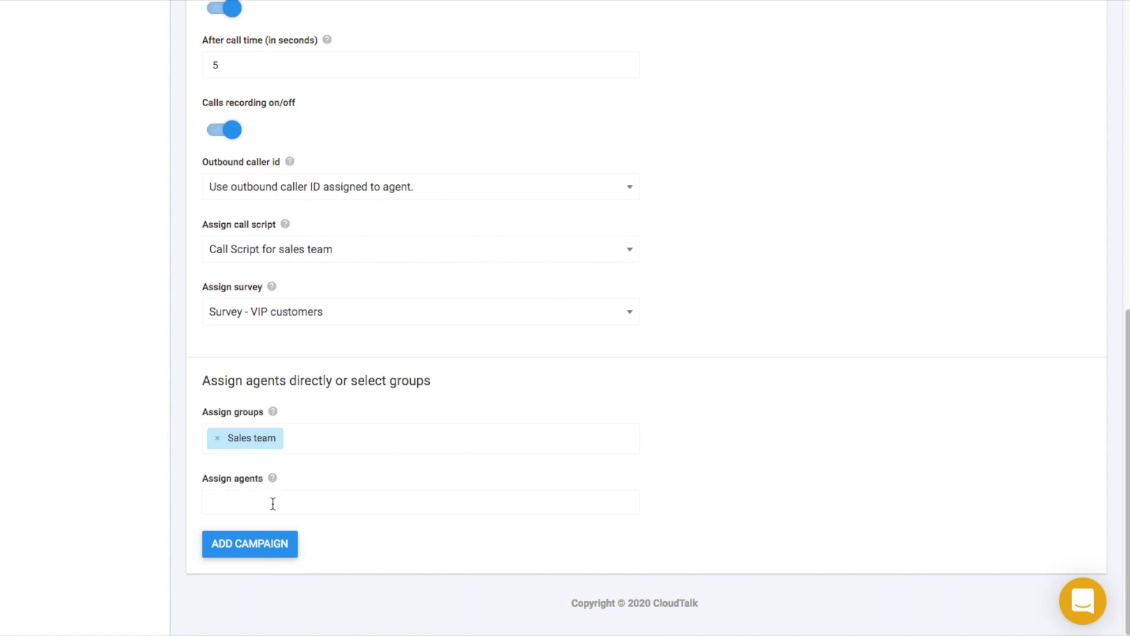
left_click(270, 552)
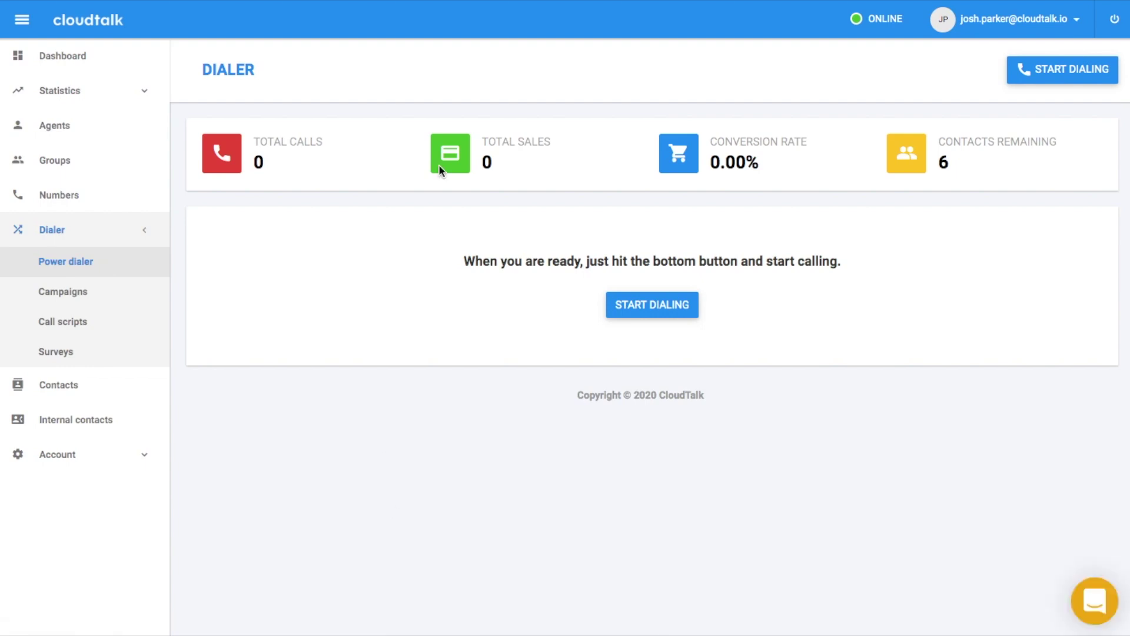
Step: Start dialing the campaign and answer the first contact's call
left_click(641, 300)
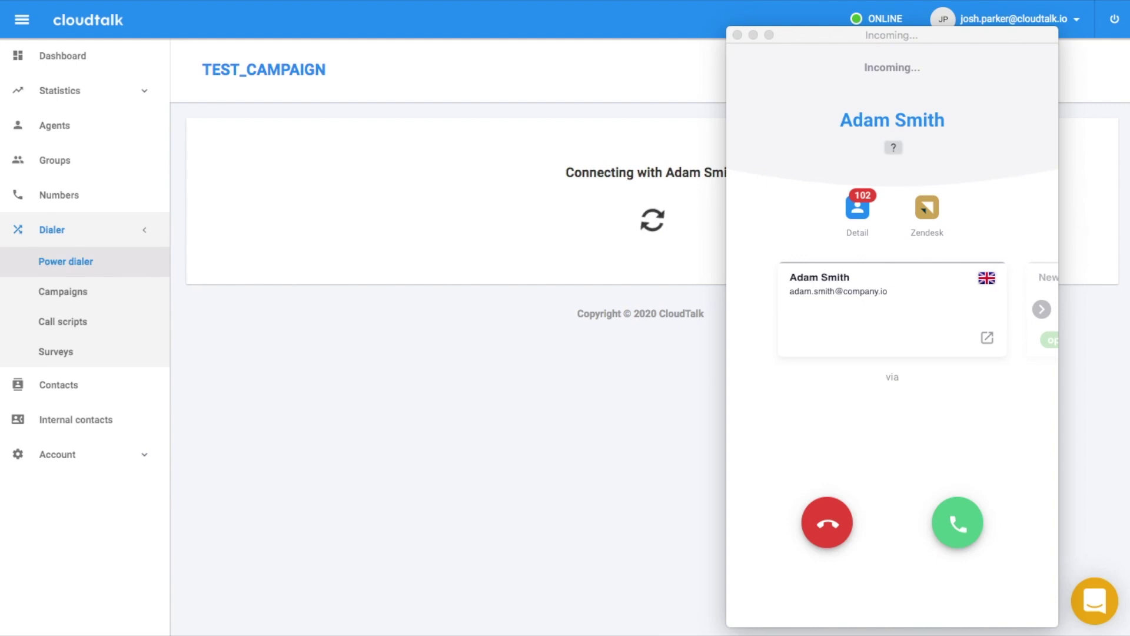
left_click(960, 523)
left_click(963, 522)
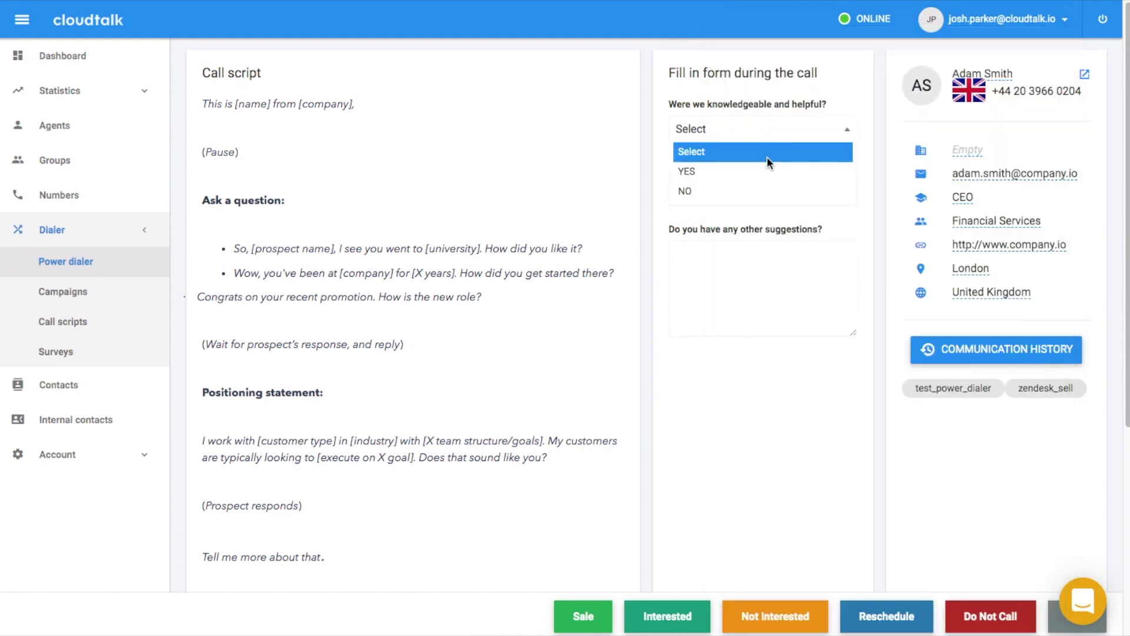
Step: Answer the survey YES for helpfulness, NO for served quickly, and 'No' for suggestions
left_click(764, 172)
left_click(758, 191)
left_click(734, 252)
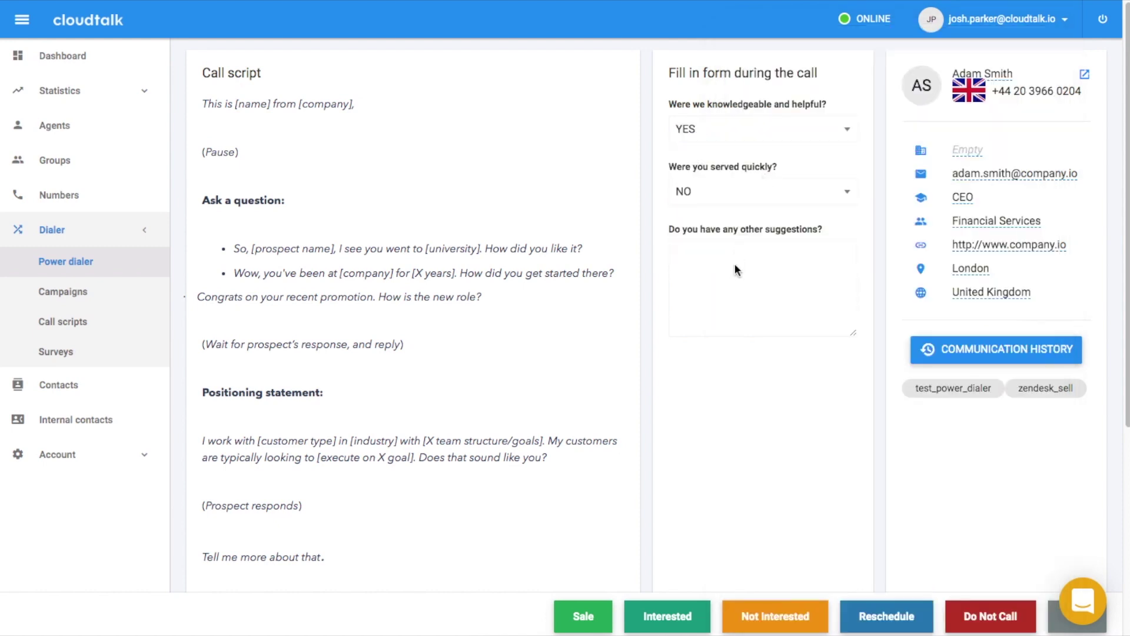
left_click(731, 274)
type("No")
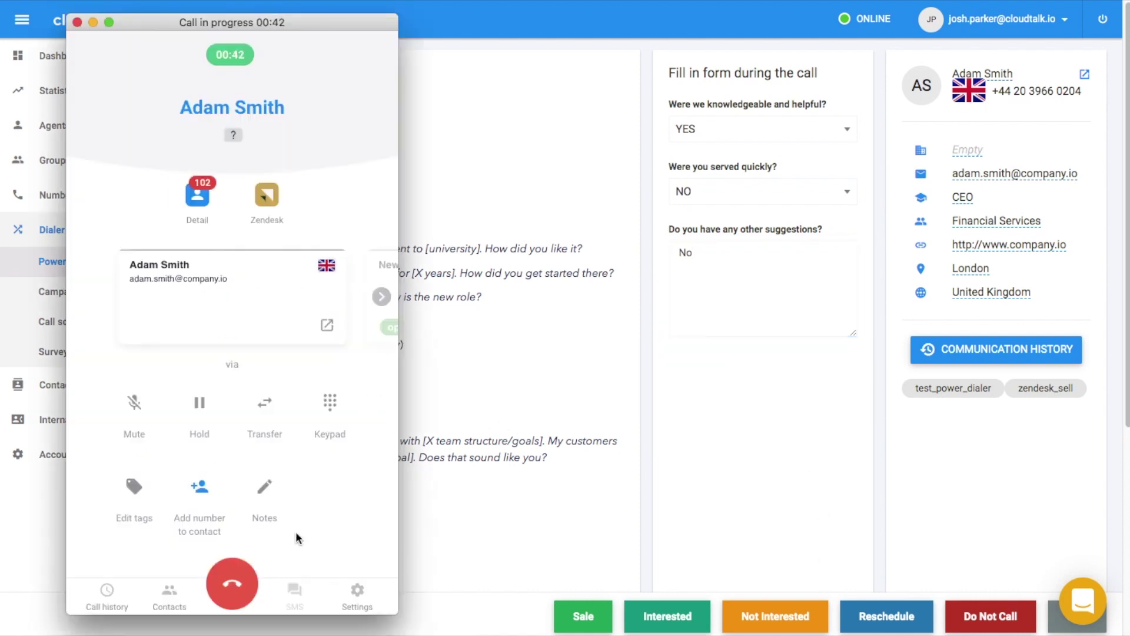
Step: End the call, rate the mood happiest, and tag it Lead and Interested
left_click(235, 582)
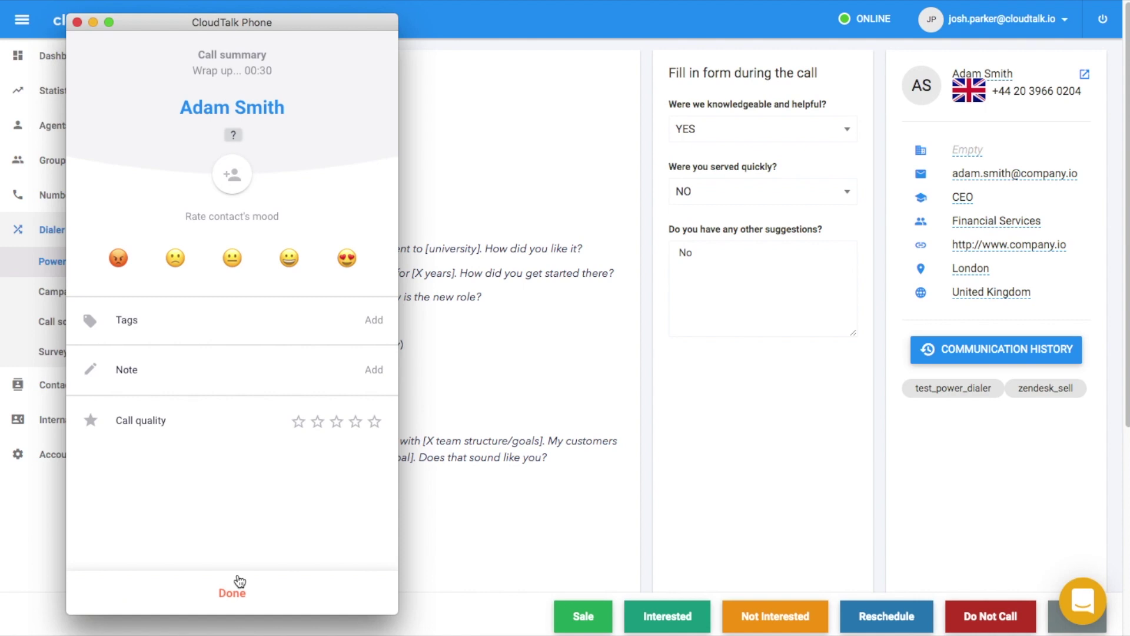
left_click(347, 257)
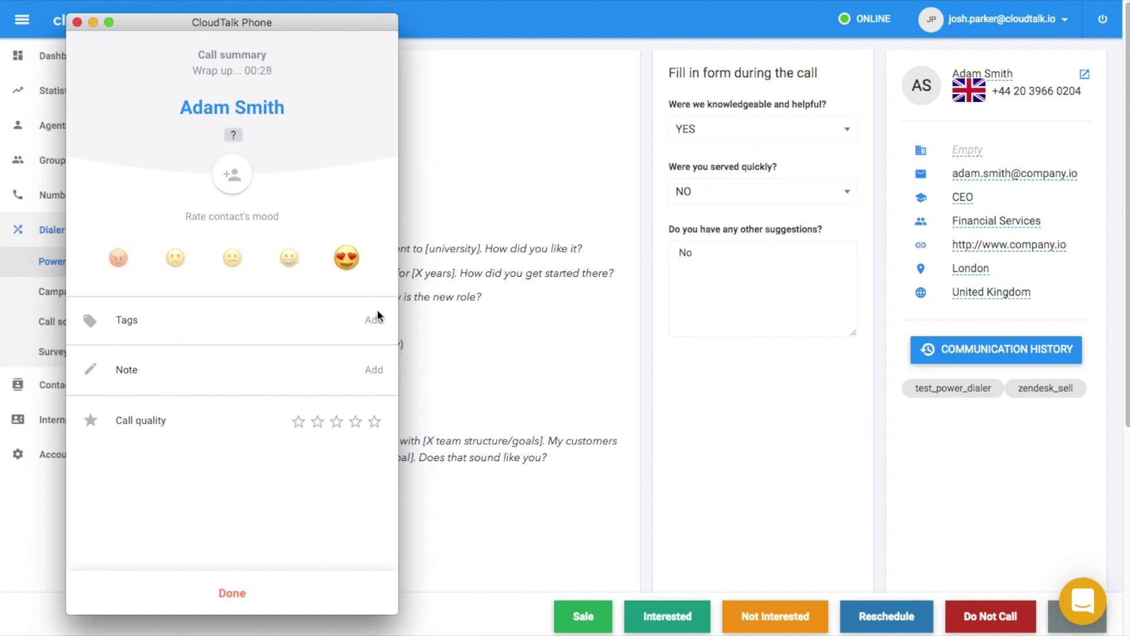
left_click(377, 319)
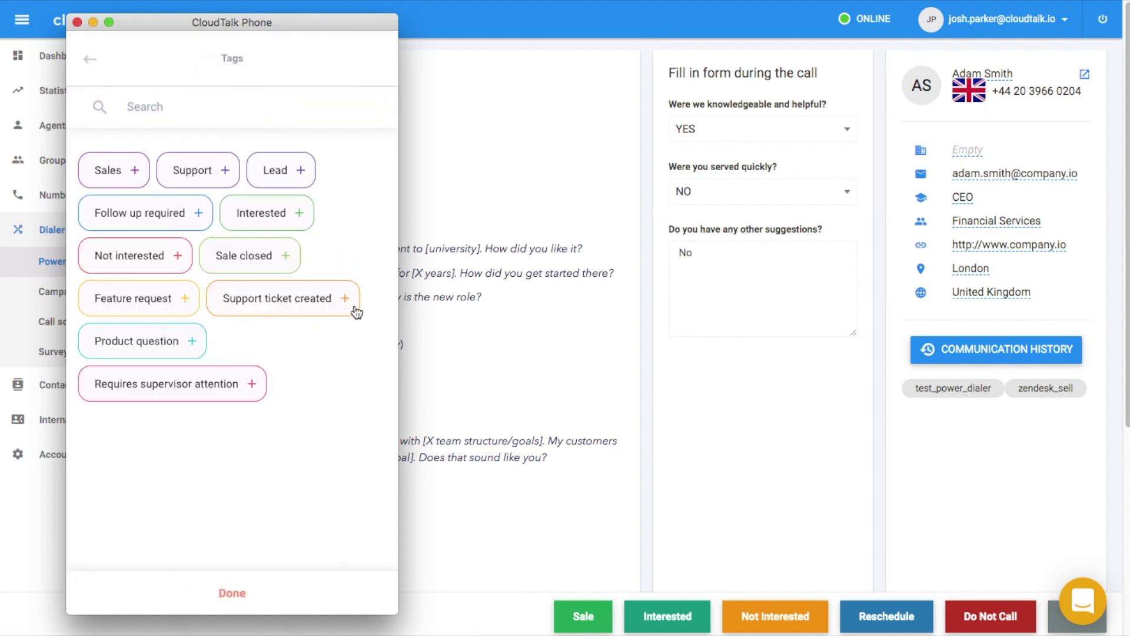
left_click(275, 216)
left_click(281, 172)
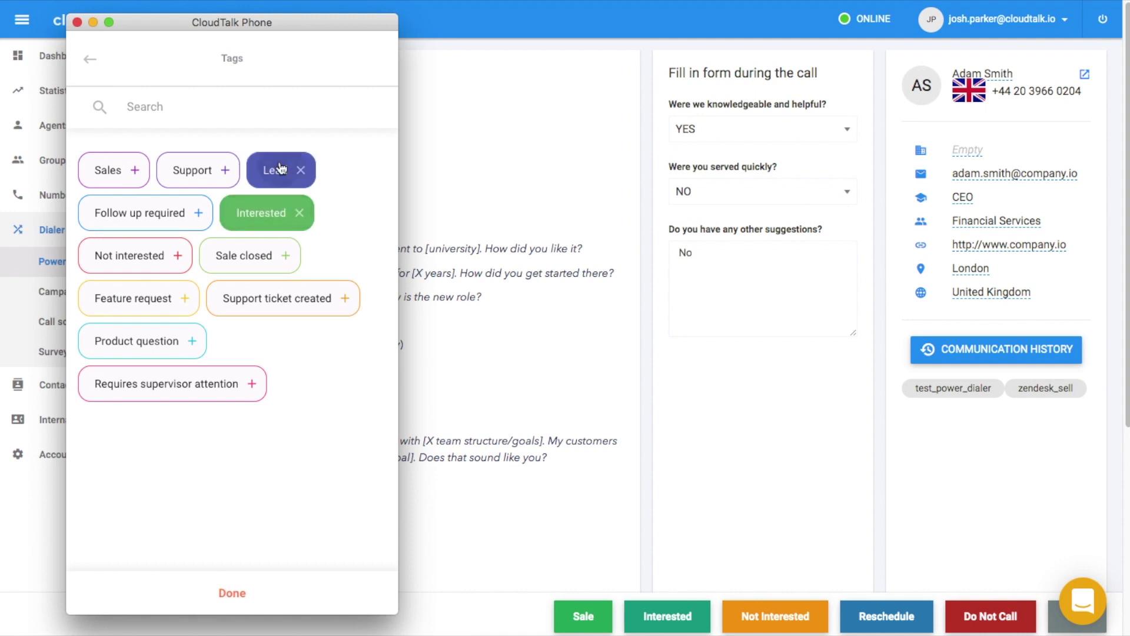
left_click(250, 592)
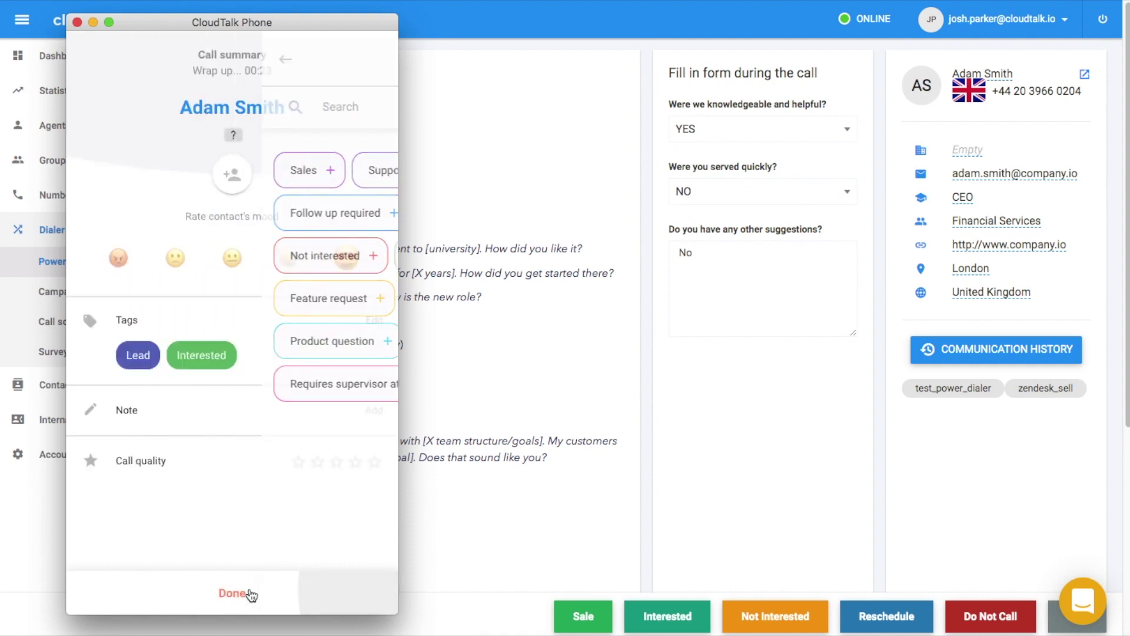
Step: Add the note 'interested', rate quality five stars, finish wrap-up and mark the call Interested
left_click(373, 410)
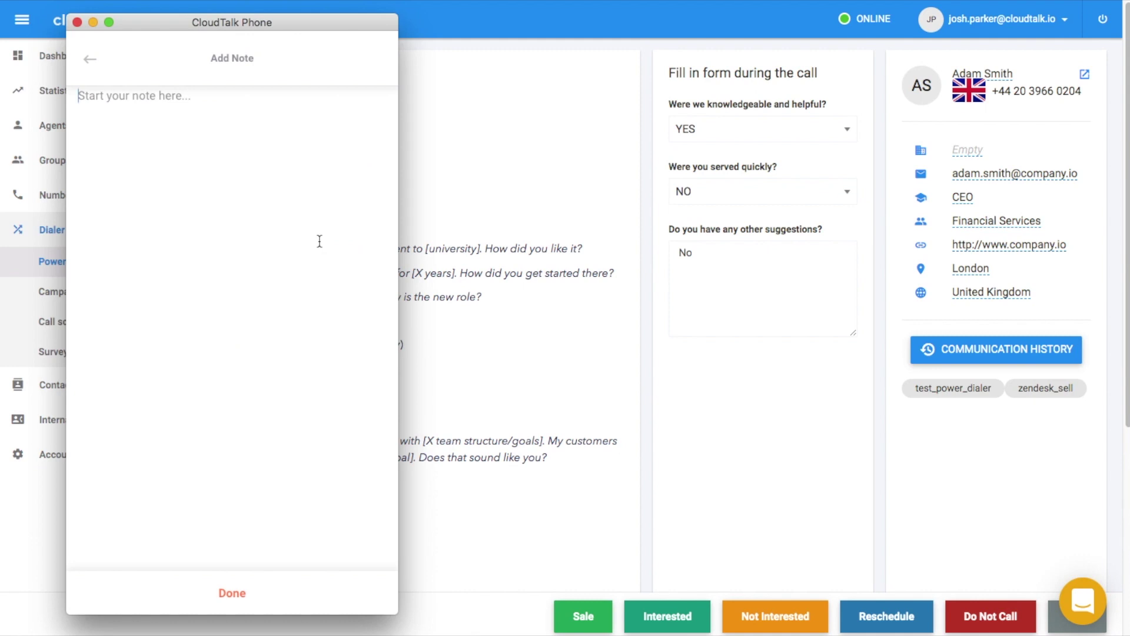
type("interested")
left_click(244, 594)
left_click(374, 489)
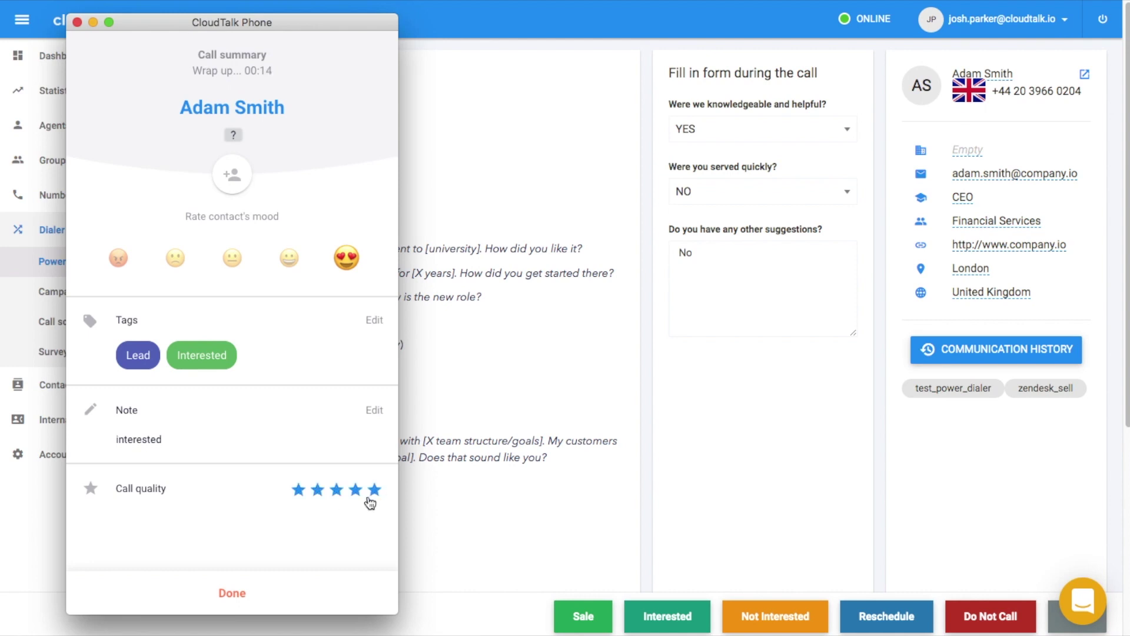
left_click(252, 593)
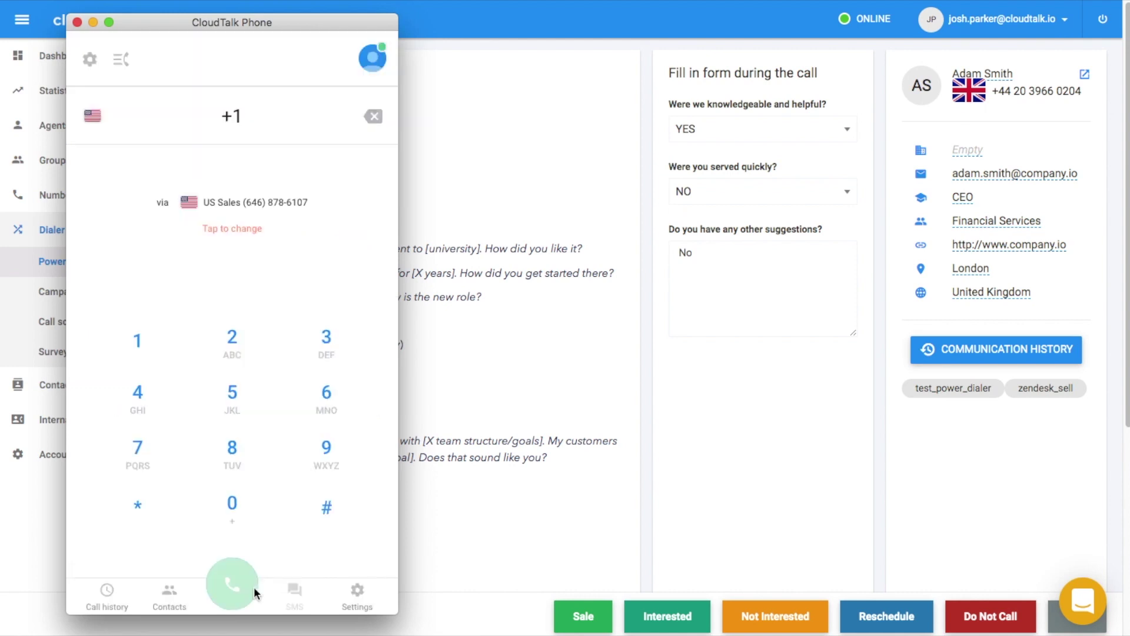
left_click(93, 22)
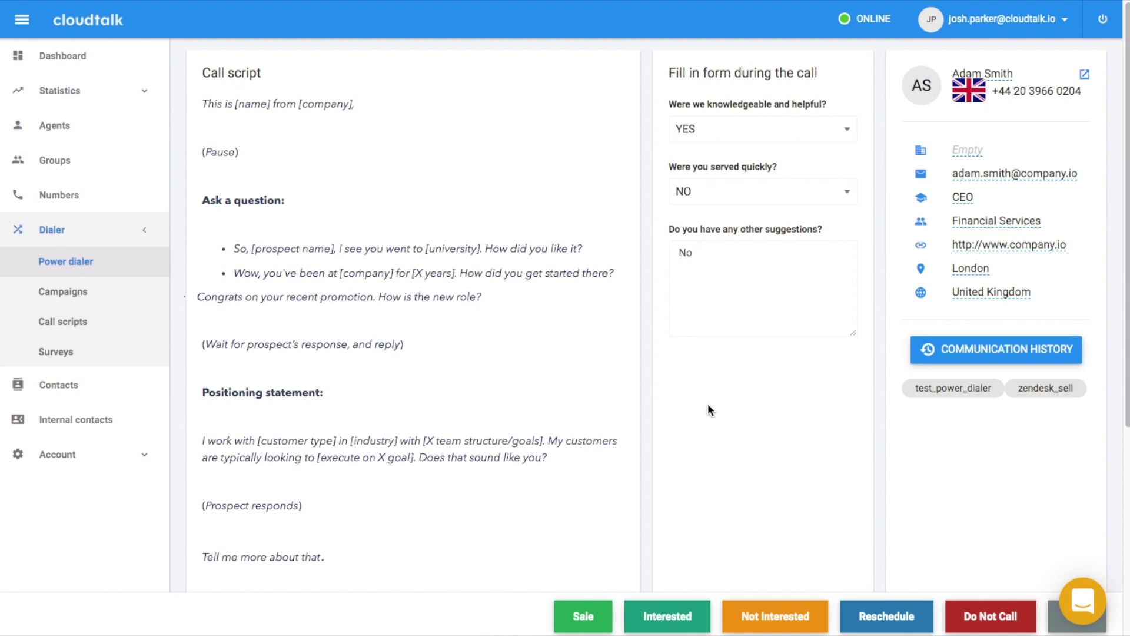
key("Tab")
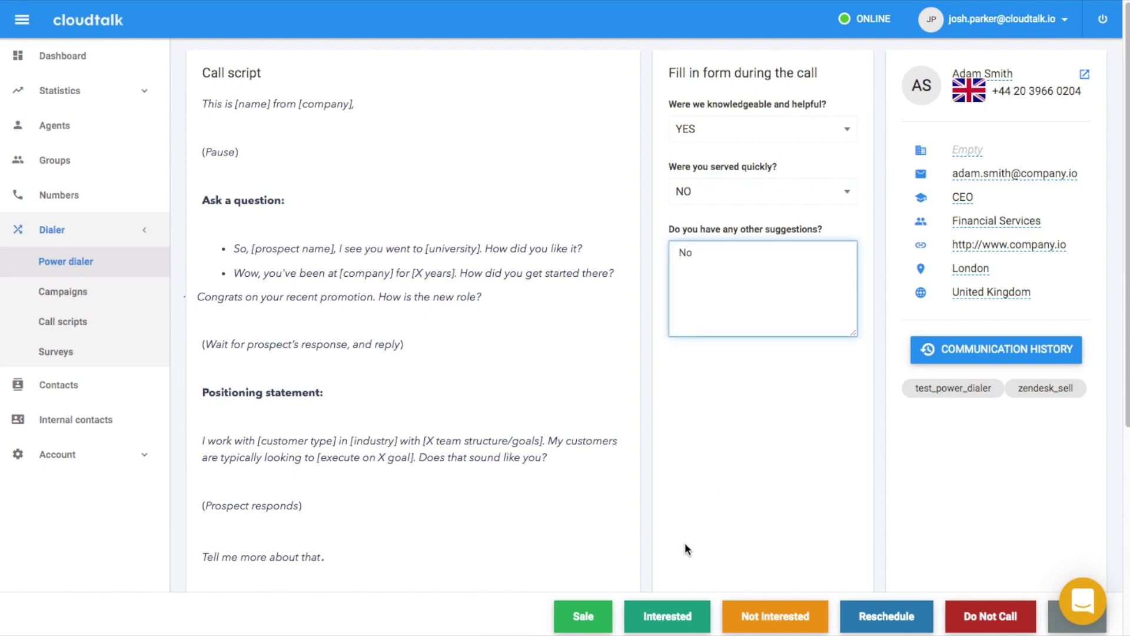
left_click(671, 618)
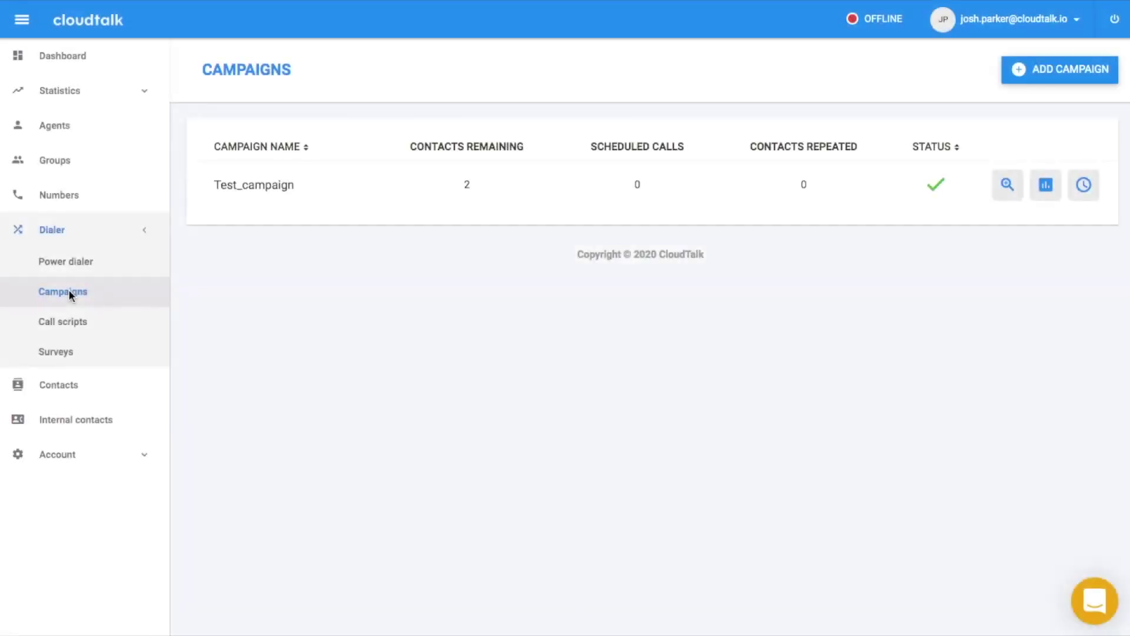
Step: Open Test_campaign's detail page and switch to its Survey Answers
left_click(1007, 185)
scroll(637, 358, "down", 2)
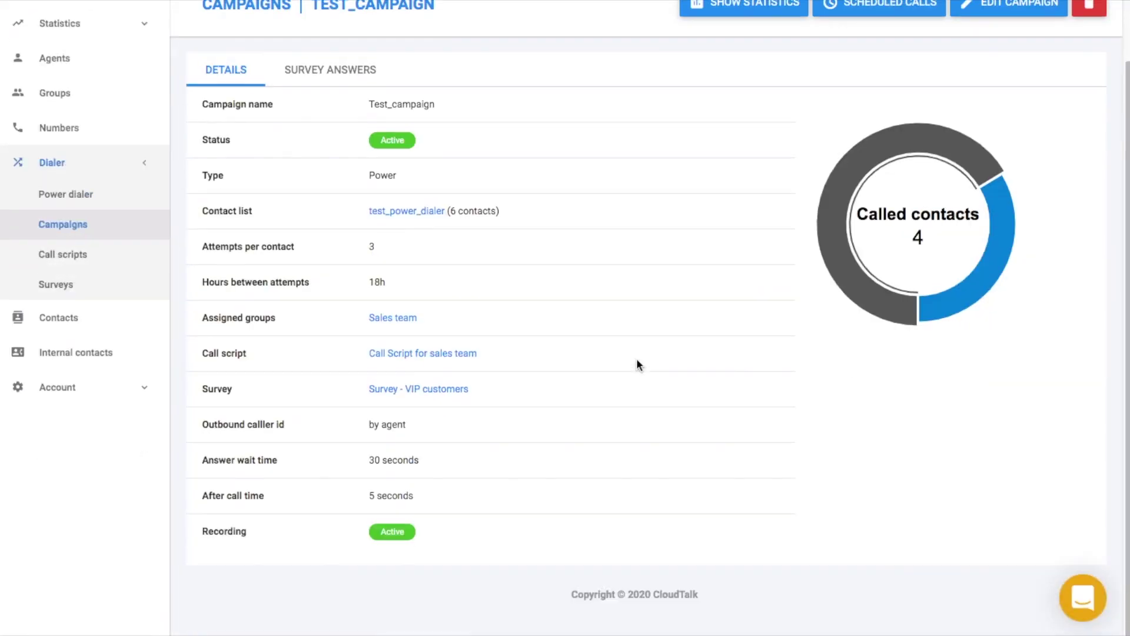
scroll(637, 358, "up", 2)
left_click(365, 136)
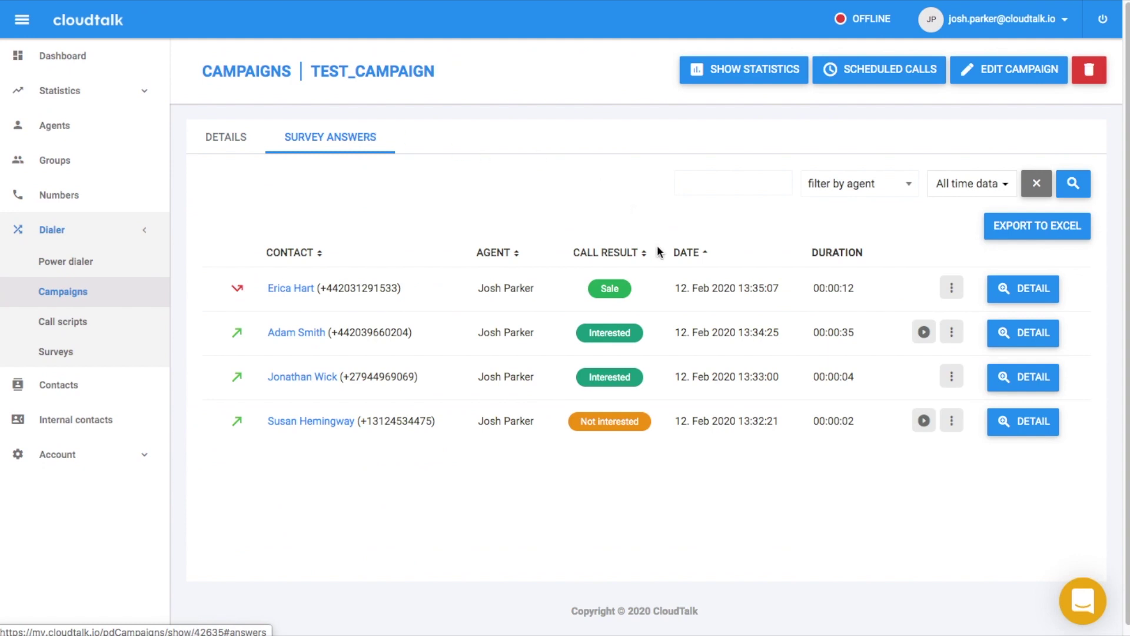
Step: Play the 00:00:35 call's recording, then view its survey answers and call details
left_click(924, 333)
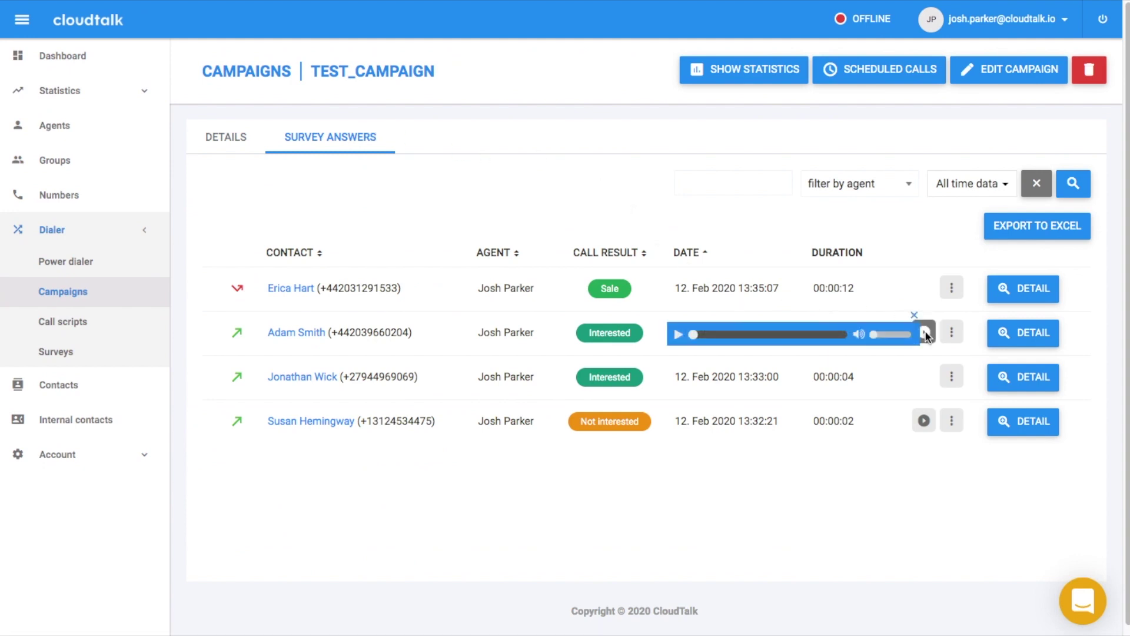
left_click(925, 332)
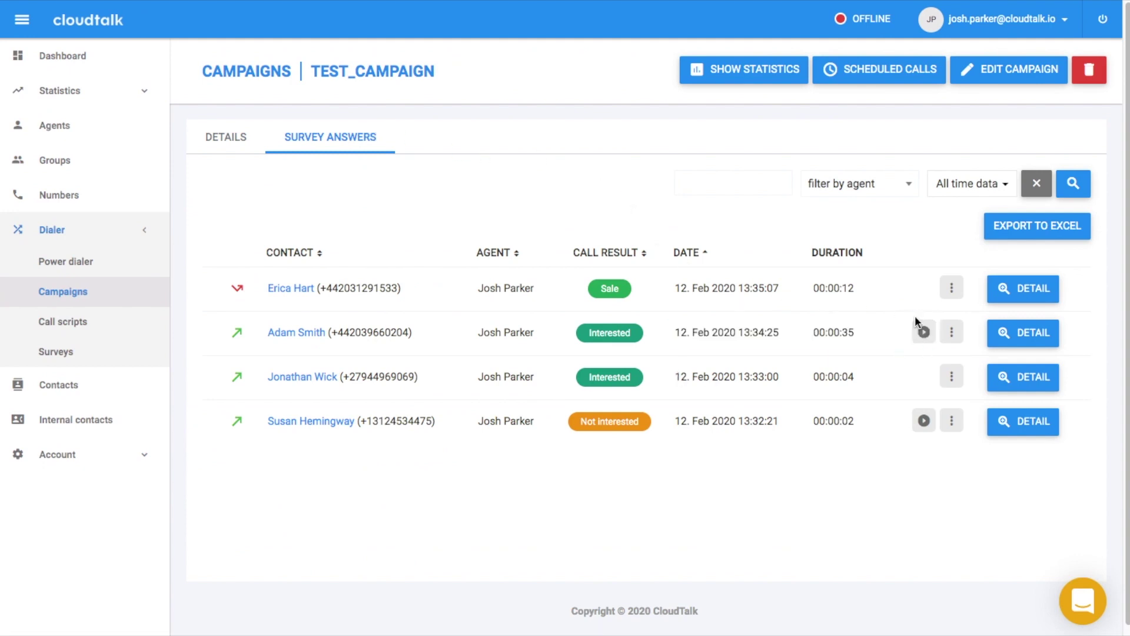
left_click(1020, 321)
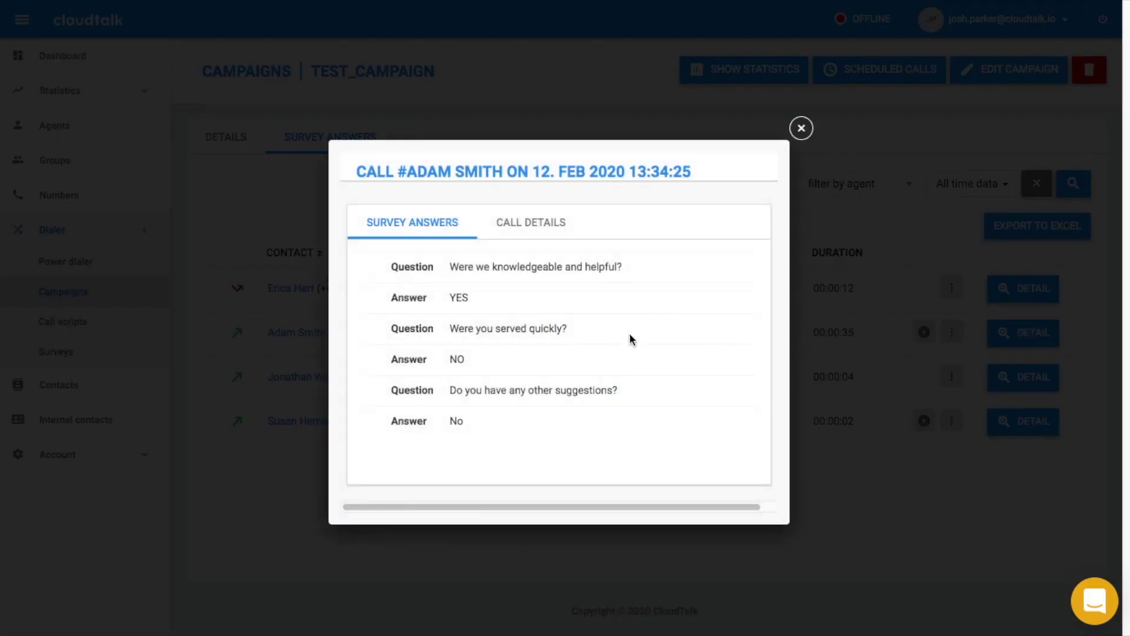
left_click(535, 222)
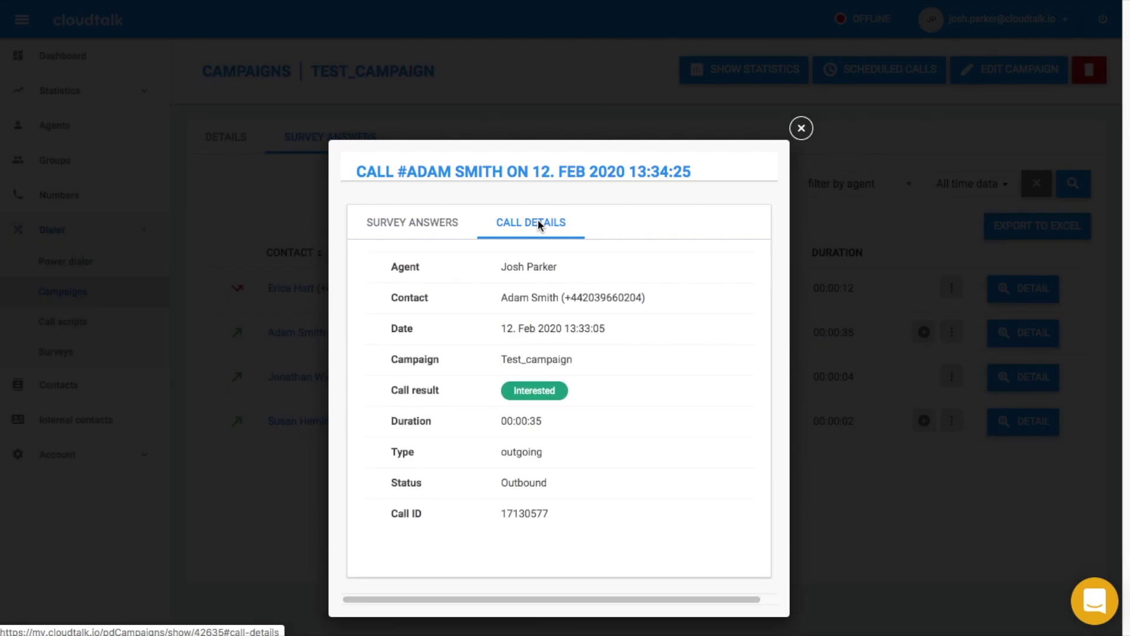
left_click(801, 128)
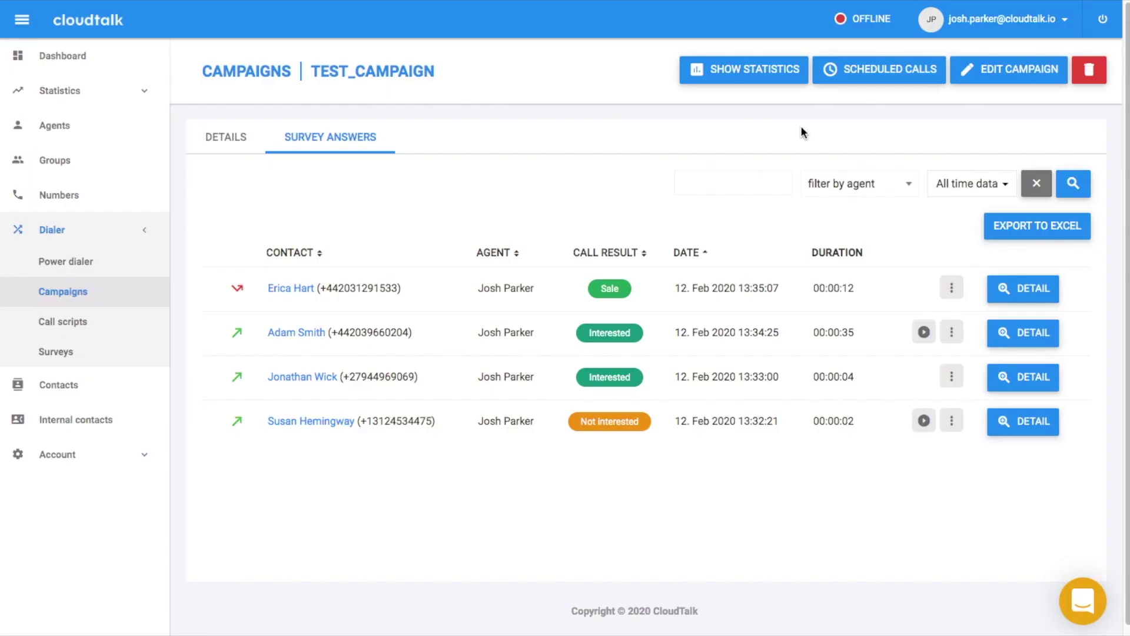
Step: Show Test_campaign's statistics and scroll through the 75.00% conversion rate and call history logs
left_click(222, 137)
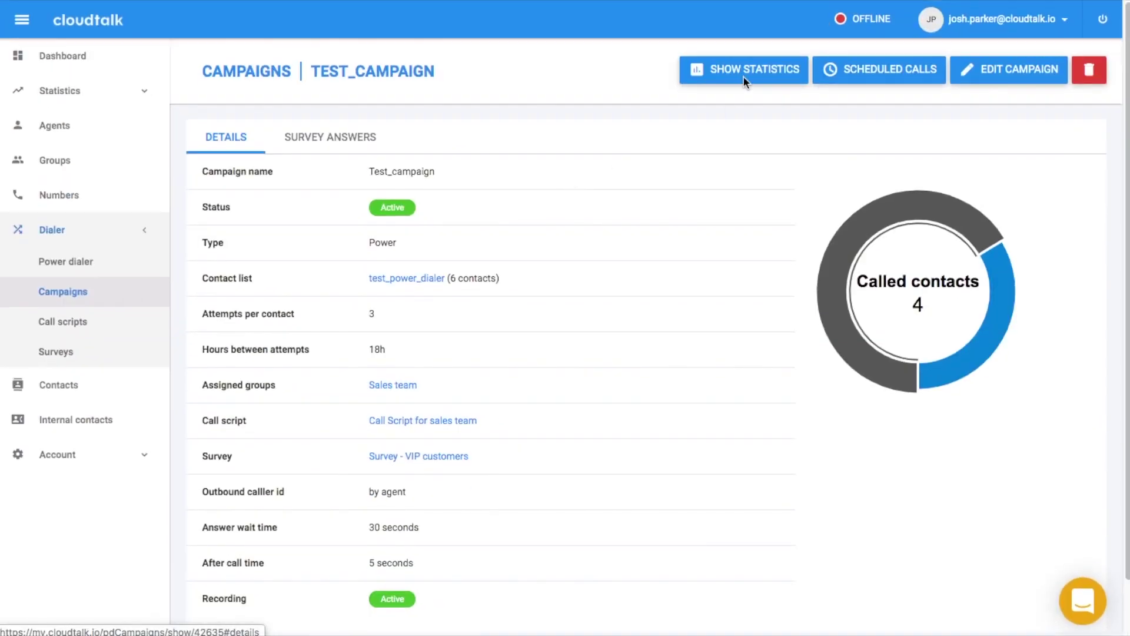
left_click(743, 75)
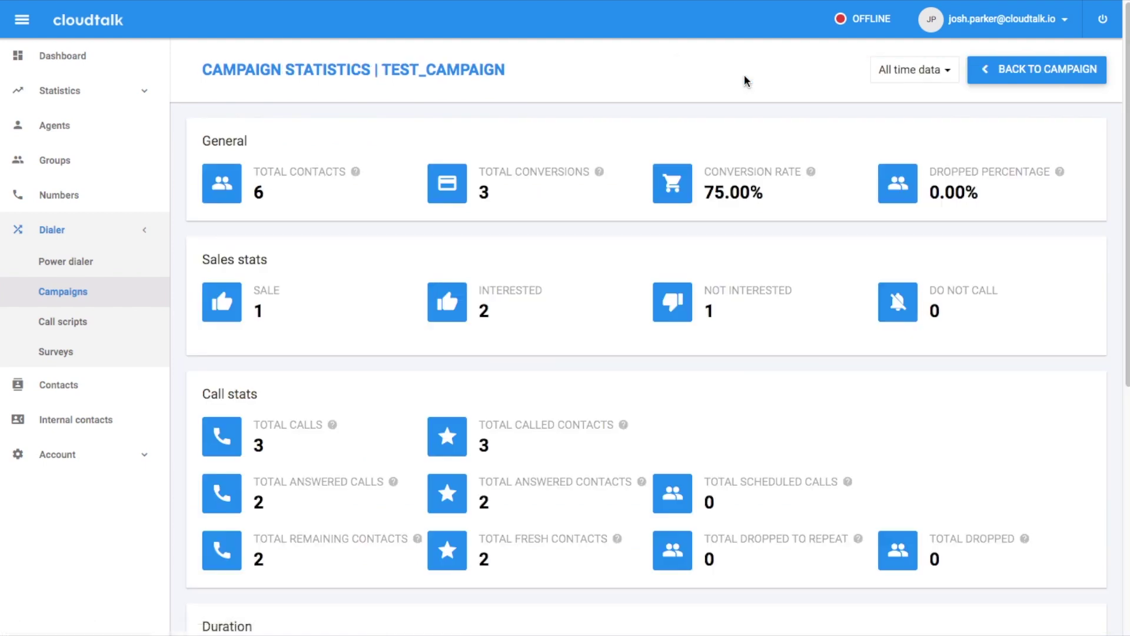
scroll(762, 153, "down", 2)
scroll(762, 149, "down", 5)
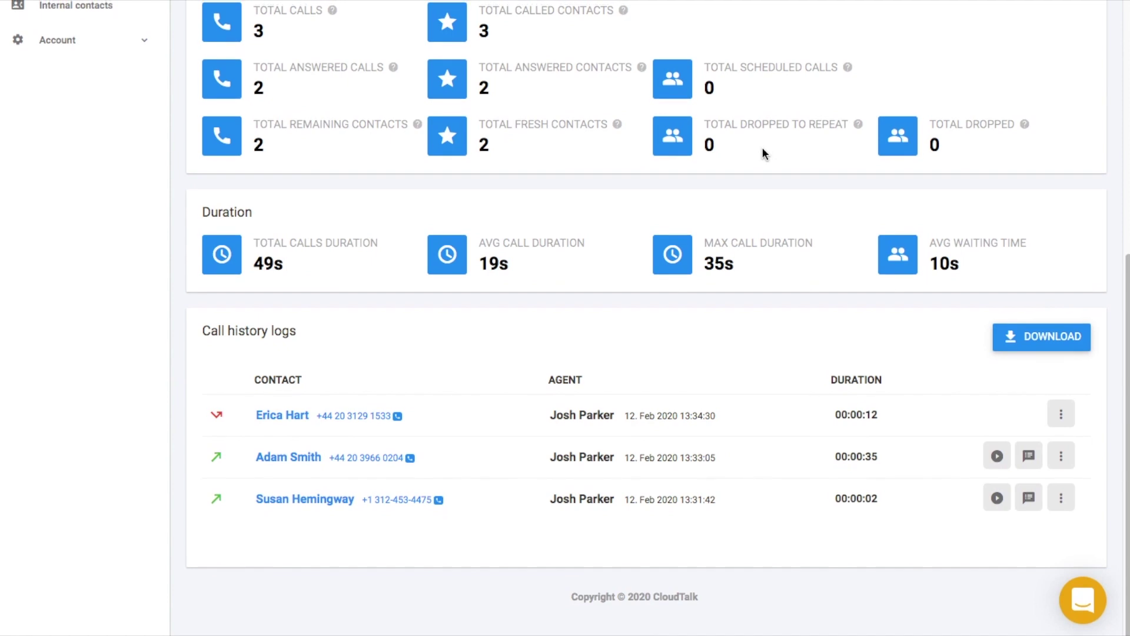
scroll(762, 150, "up", 2)
scroll(762, 151, "up", 4)
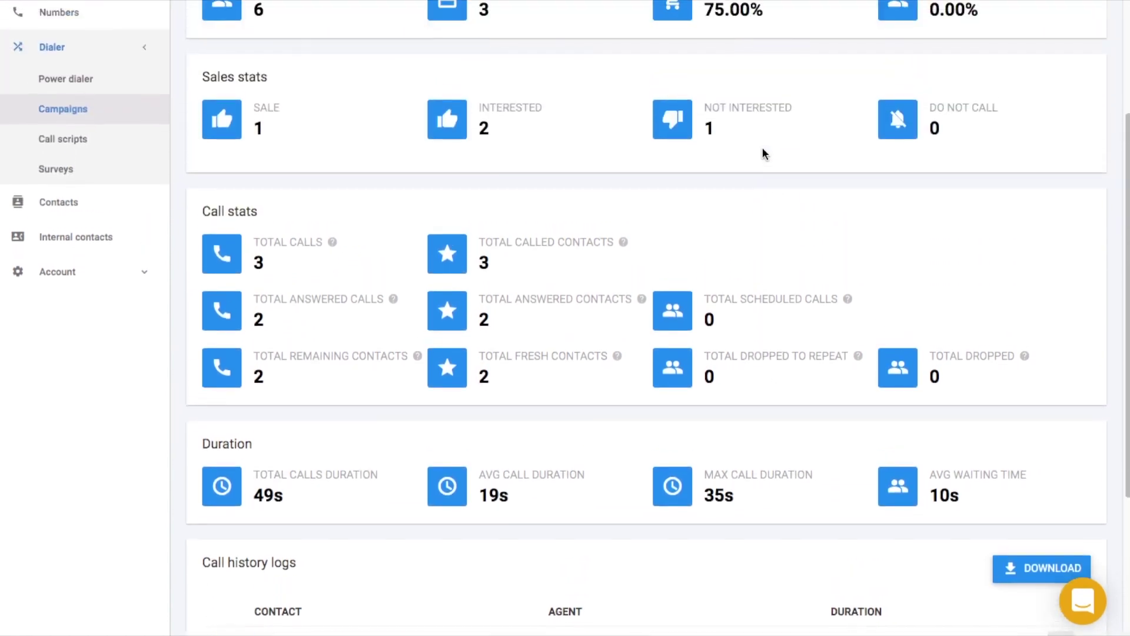
scroll(761, 152, "up", 1)
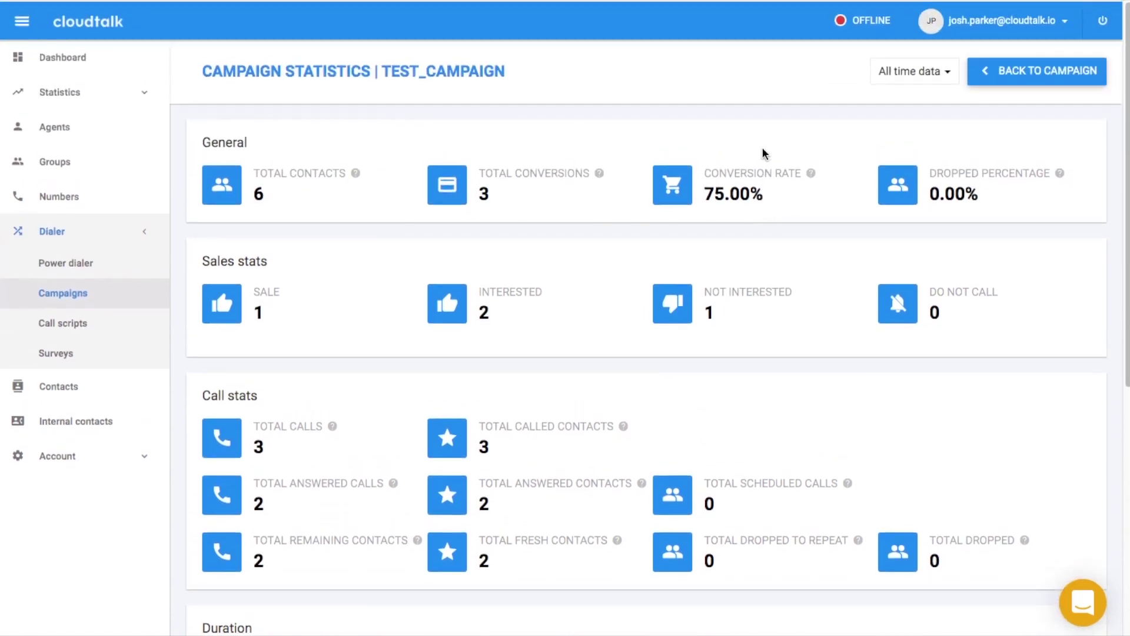